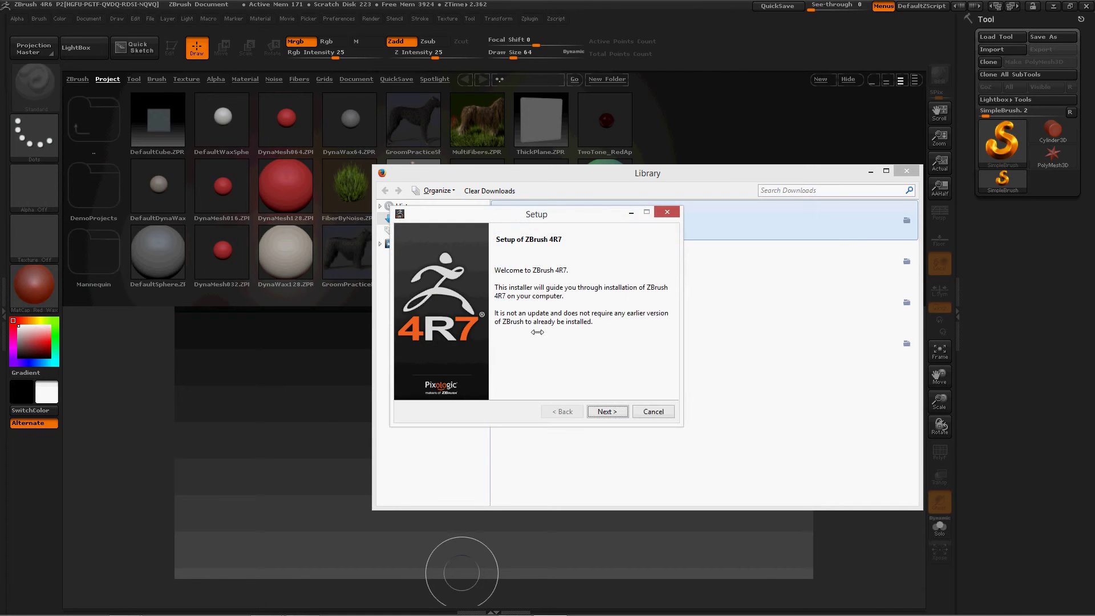
Accept the licence agreement and keep the default install folder and components to reach Ready to Install.
click(600, 411)
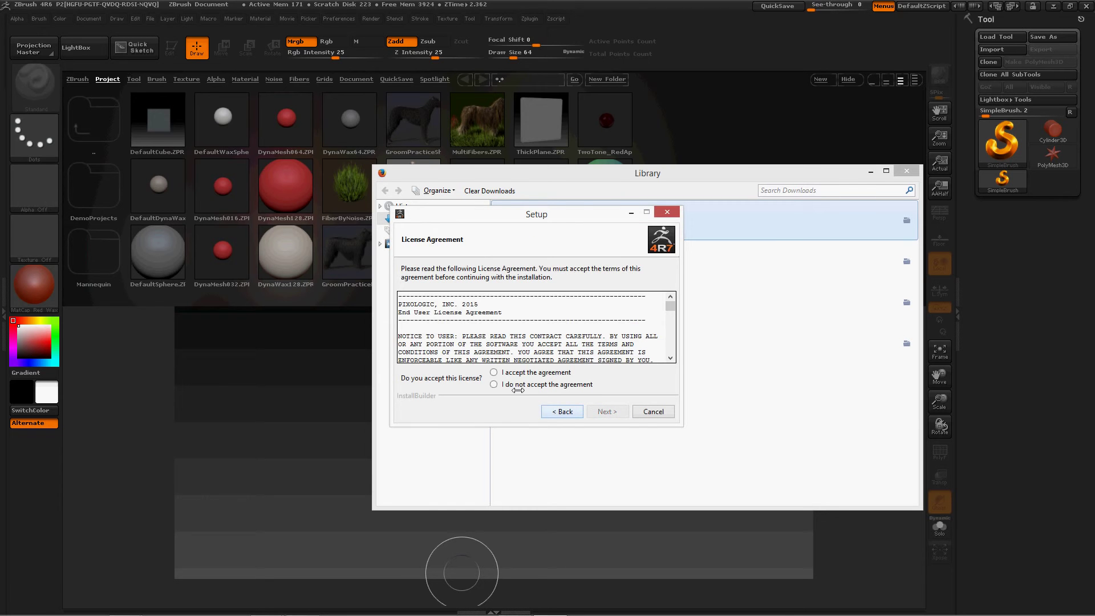
click(493, 372)
click(591, 411)
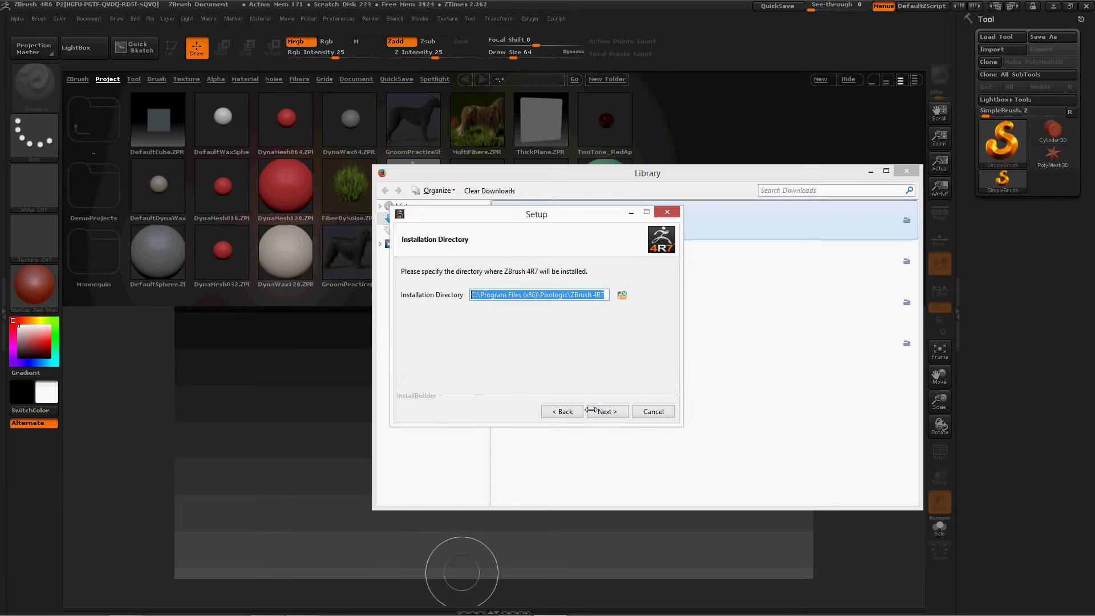
click(596, 410)
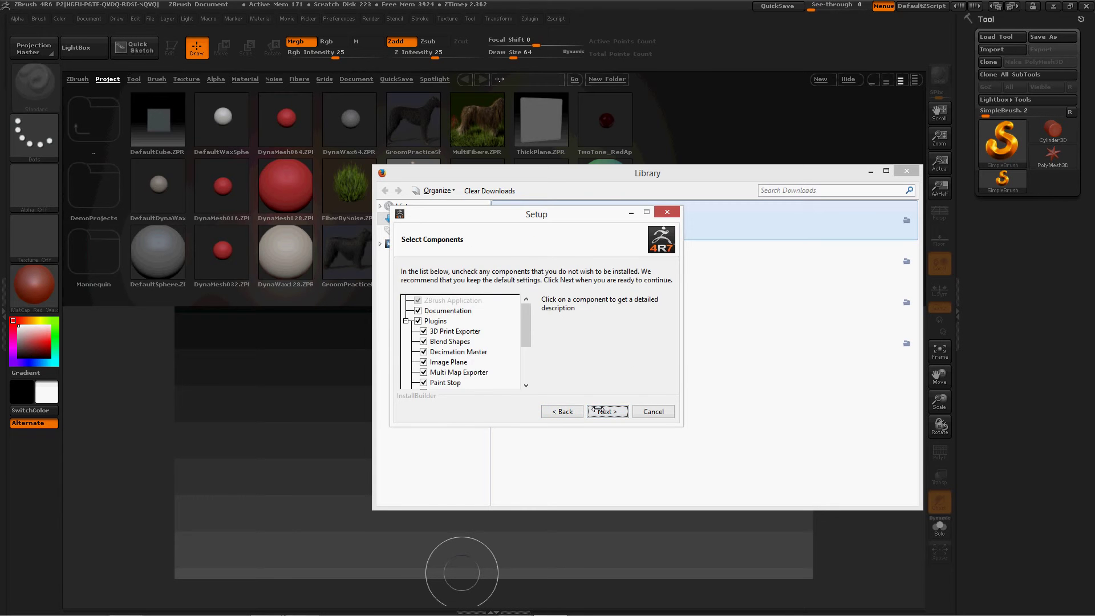
click(596, 410)
click(562, 411)
scroll(533, 329, down, 3)
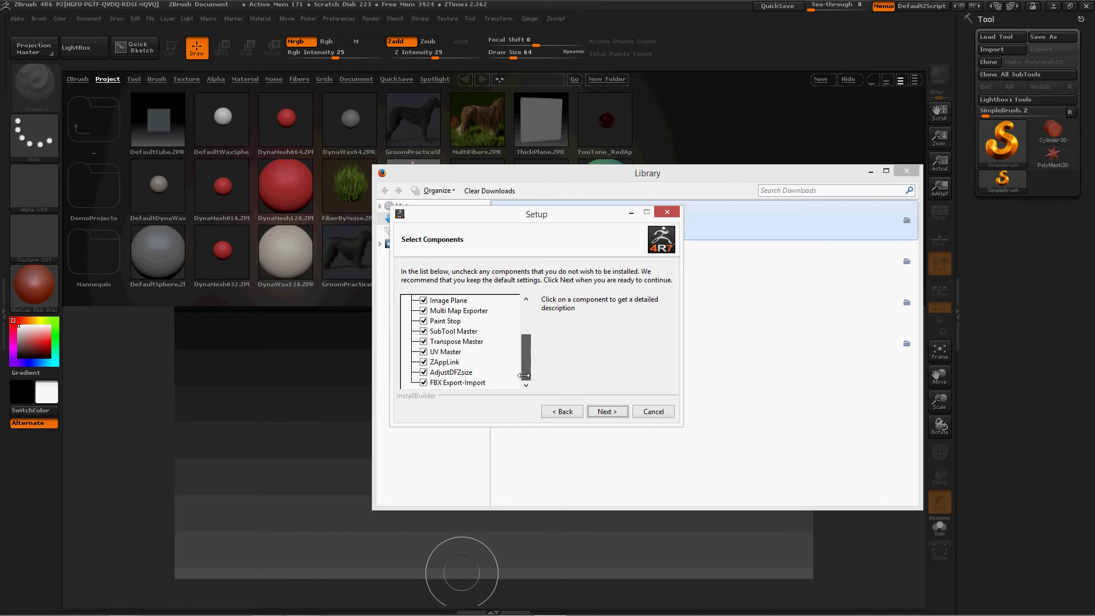
click(594, 412)
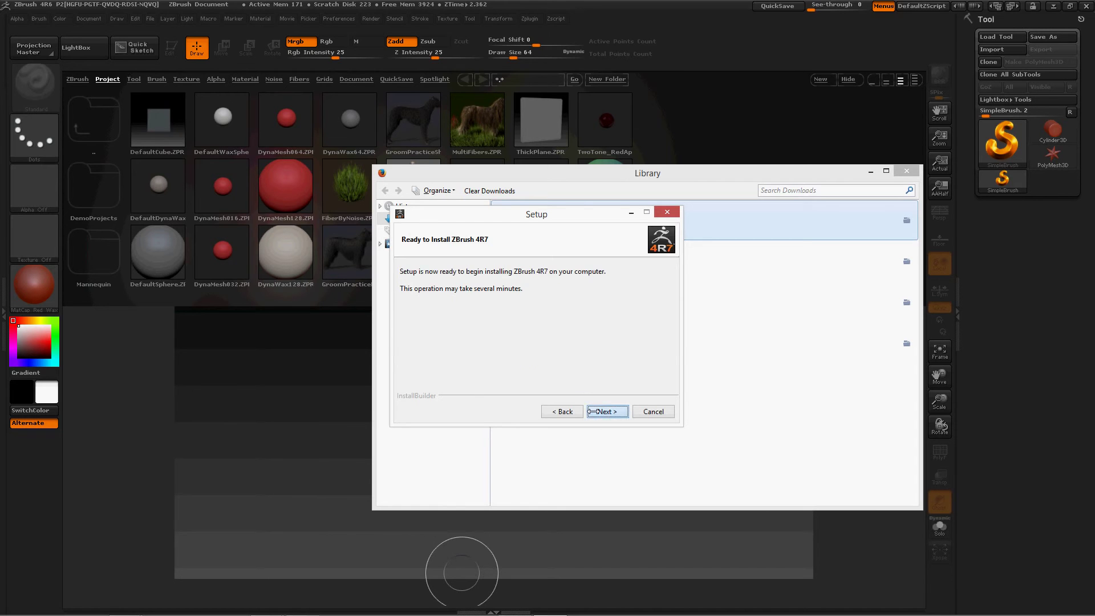
Start installing ZBrush 4R7 and let it unpack files through to the VC2010 x64 runtime.
click(595, 411)
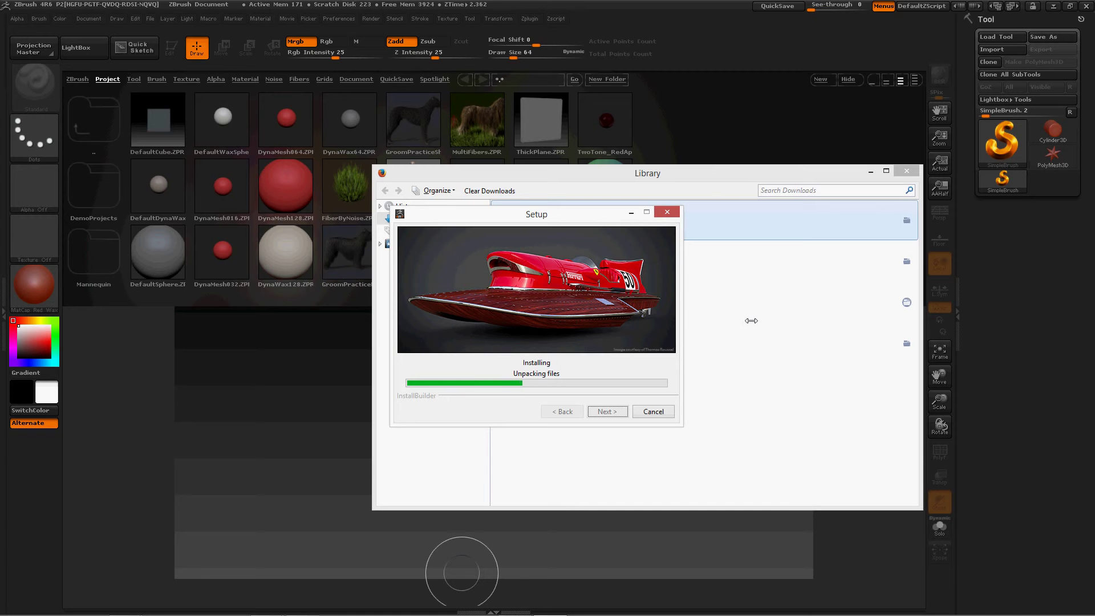
mouse_move(537, 612)
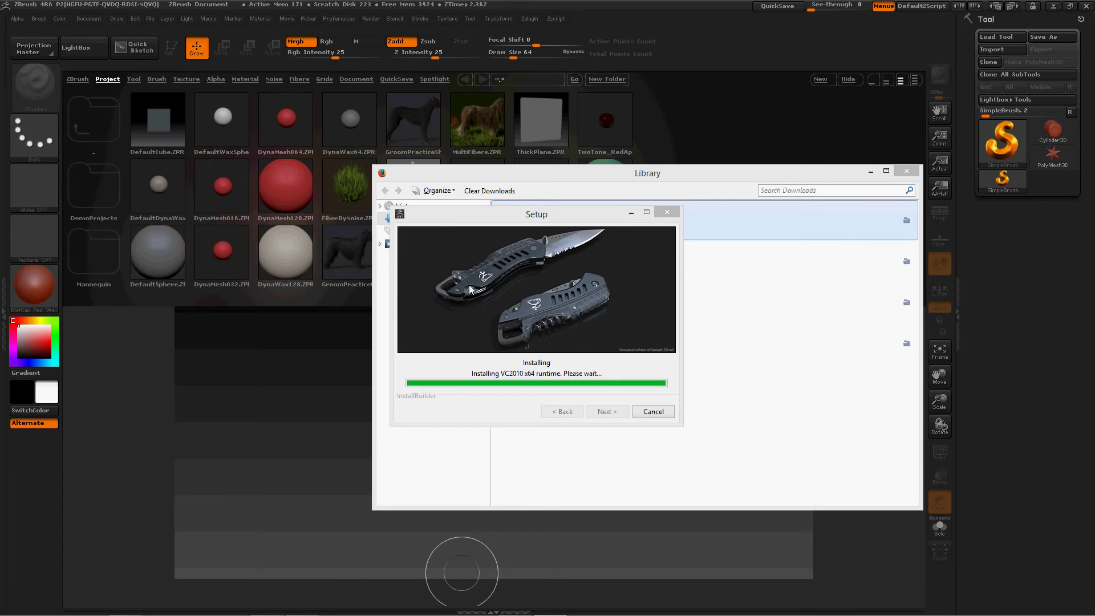
Bring the Setup window forward and move it left while installation reaches 100%.
click(631, 251)
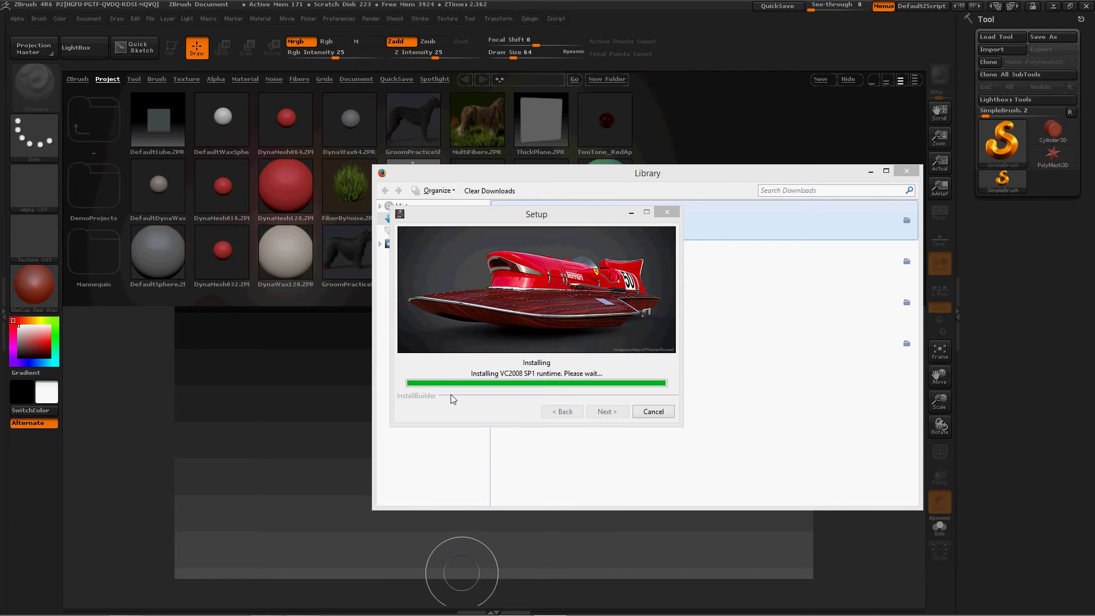
drag(468, 221, 447, 258)
drag(455, 182, 316, 217)
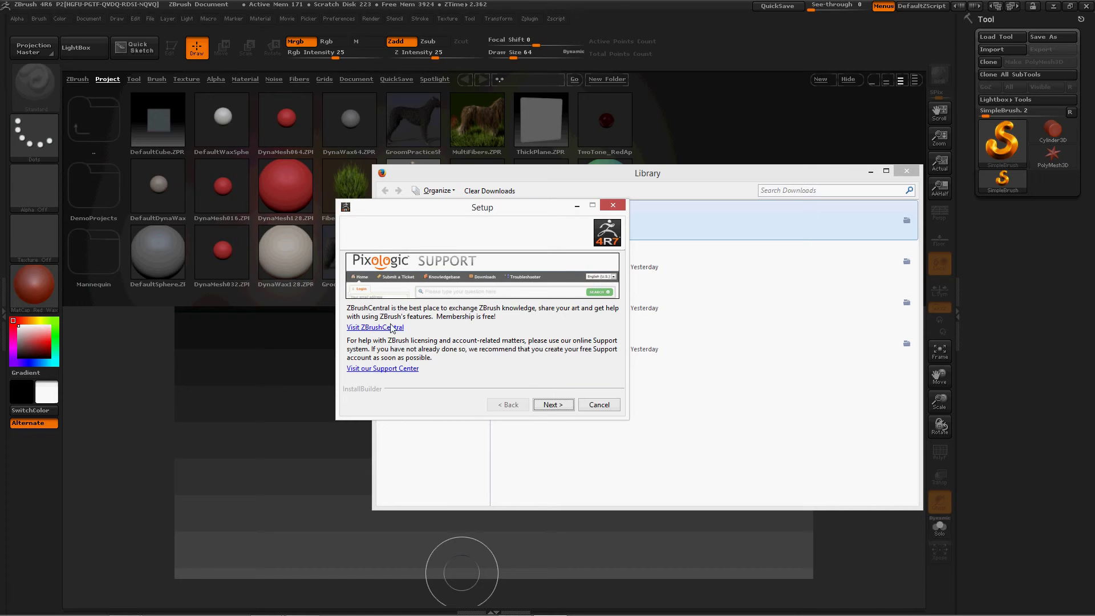
Advance to the completion page and finish ZBrush 4R7 Setup.
click(550, 405)
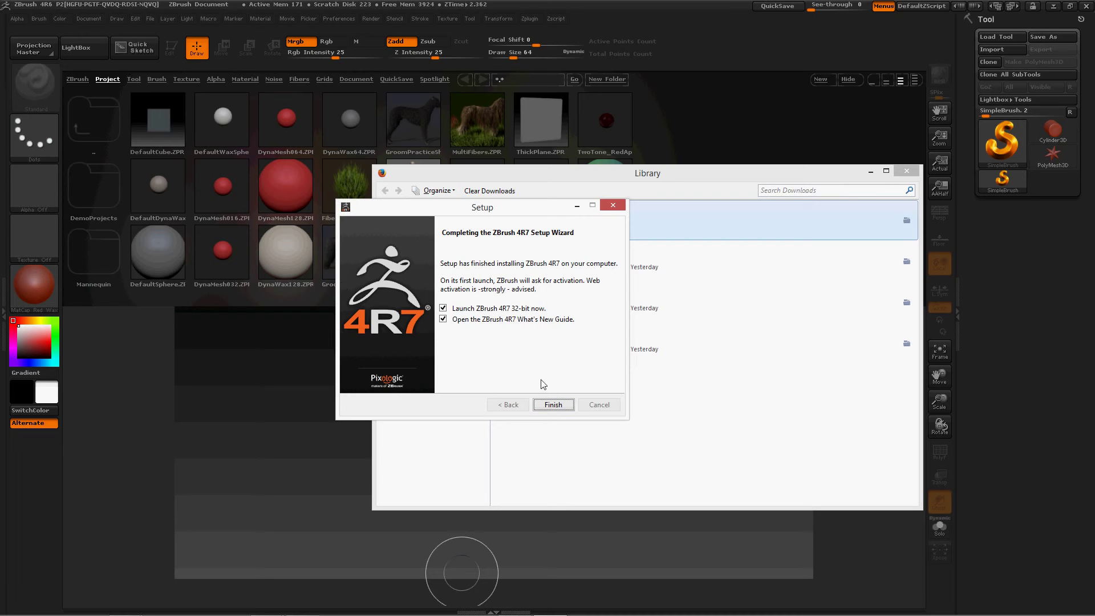
click(553, 407)
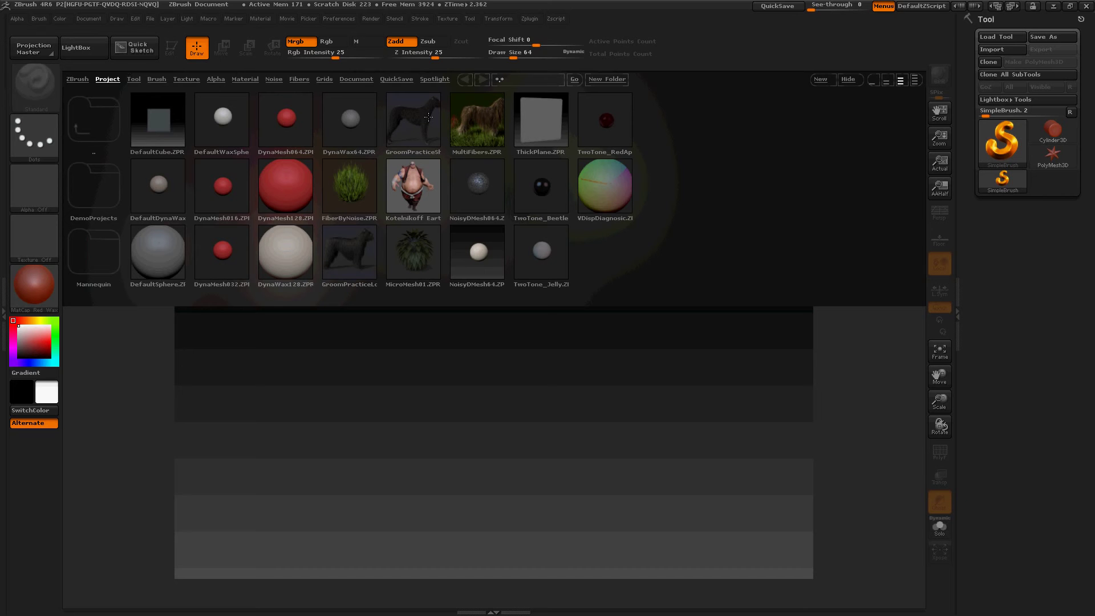
Close ZBrush 4R6, reposition the Firefox library showing Downloads, and bring up the Start screen.
click(1087, 7)
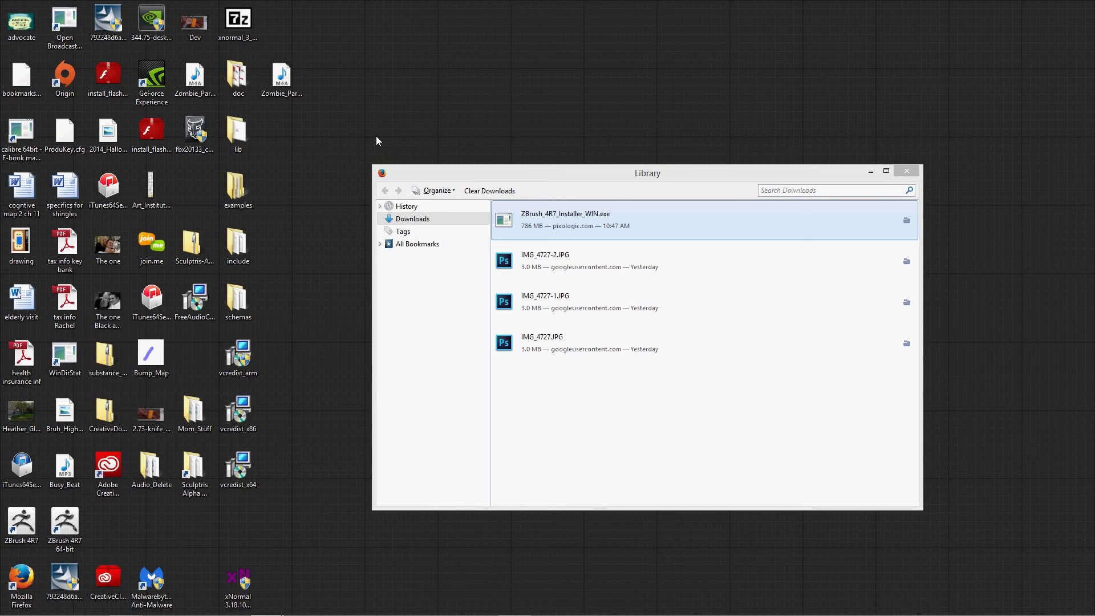
mouse_move(319, 615)
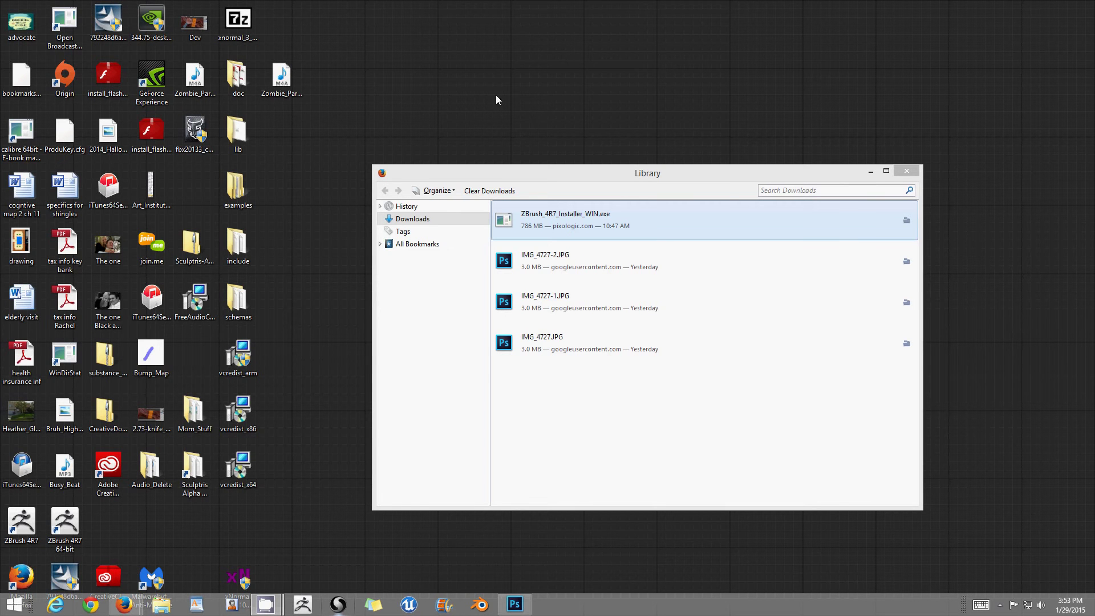
drag(579, 171, 311, 66)
drag(409, 102, 527, 166)
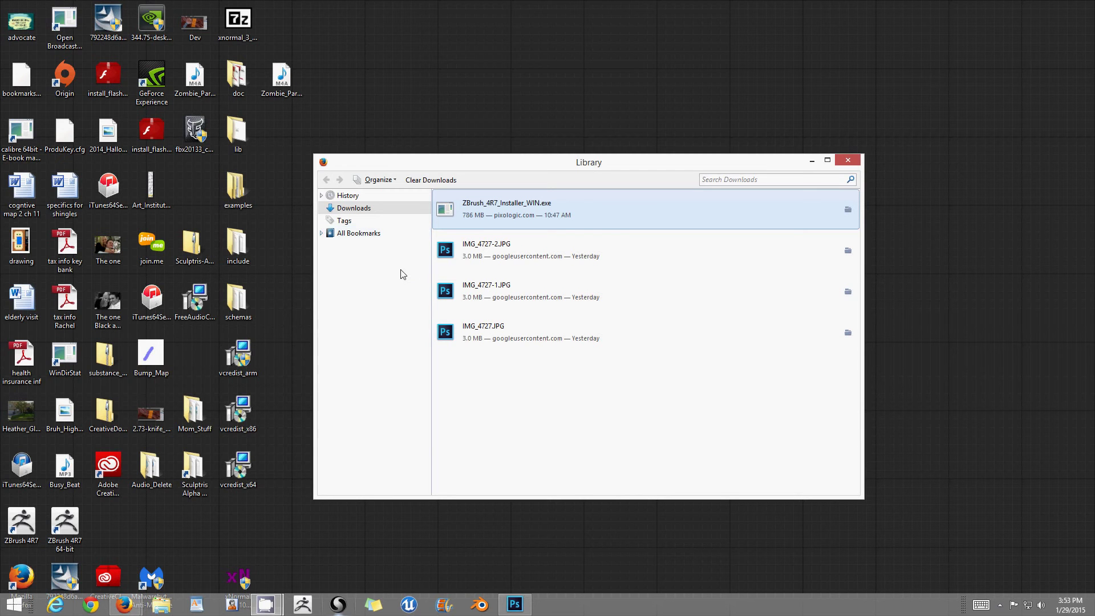
click(369, 209)
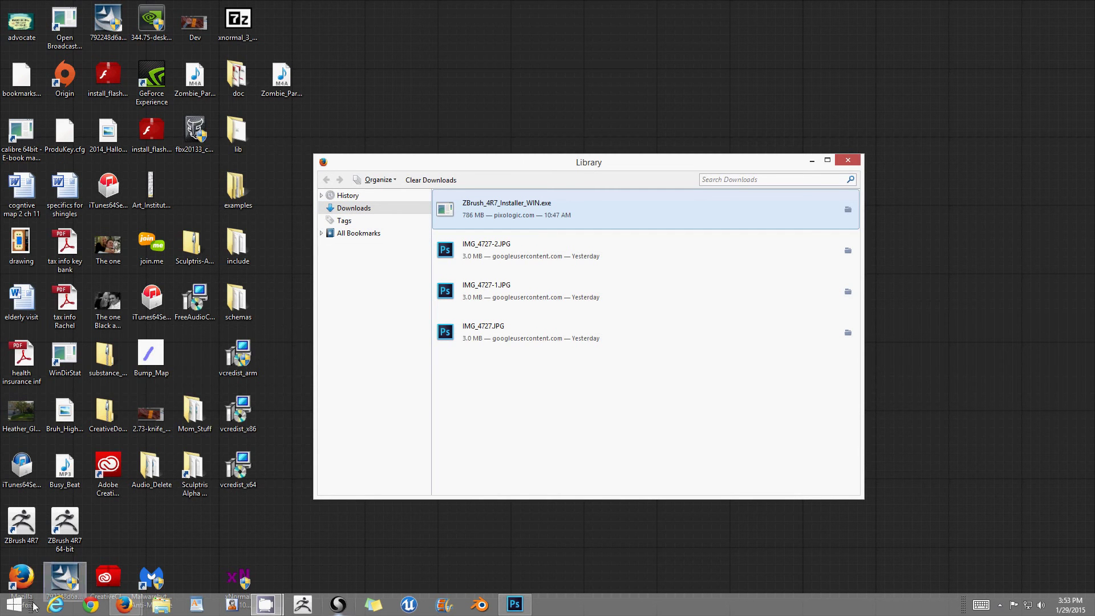
click(17, 609)
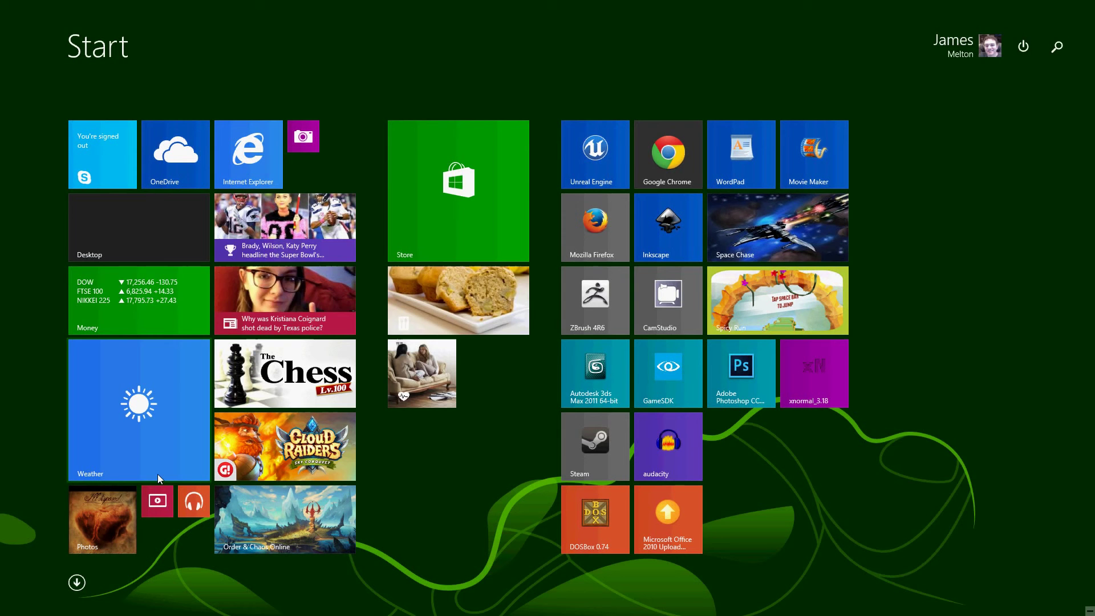
Search 'zbrush' on the Start screen and launch ZBrush 4R7 from the results.
text(zbrush 4R6)
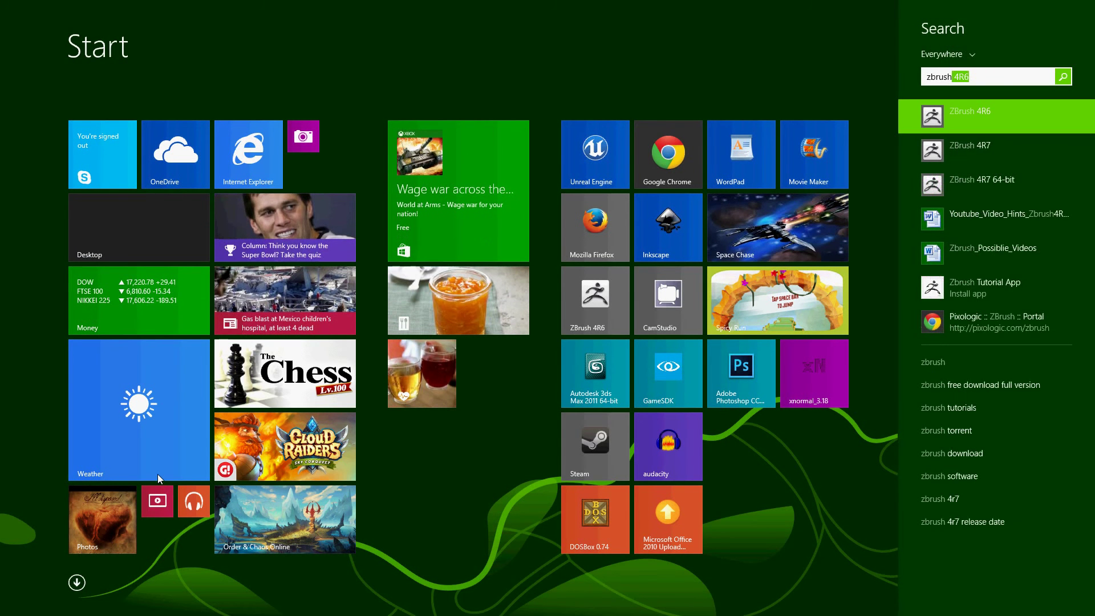
click(952, 155)
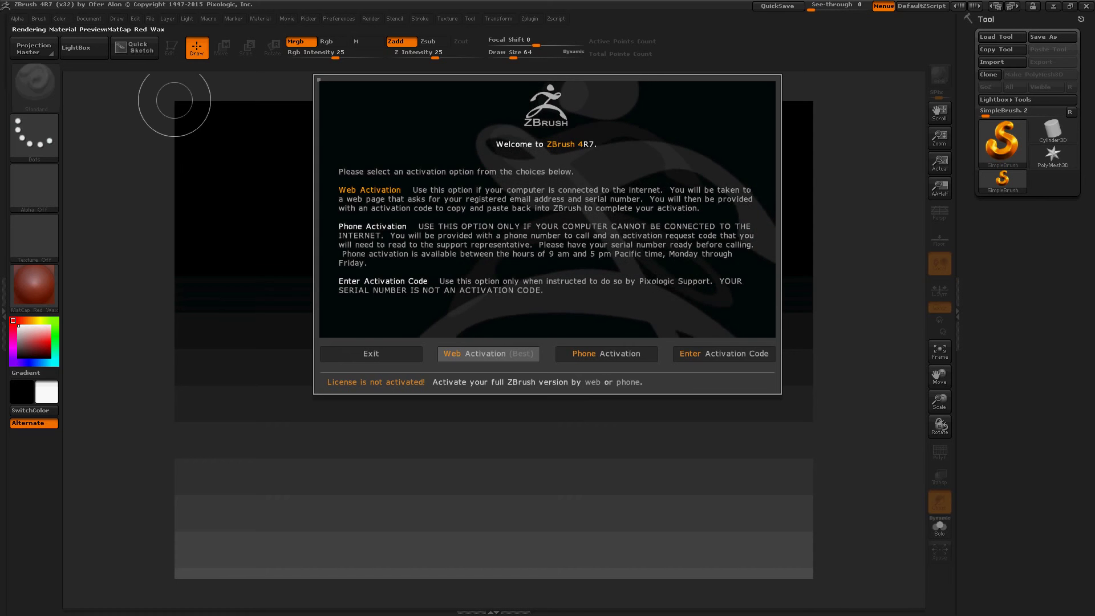
Switch to Firefox showing the 'ZBrush 4R7: Released!' FAQ thread.
key(alt+Tab)
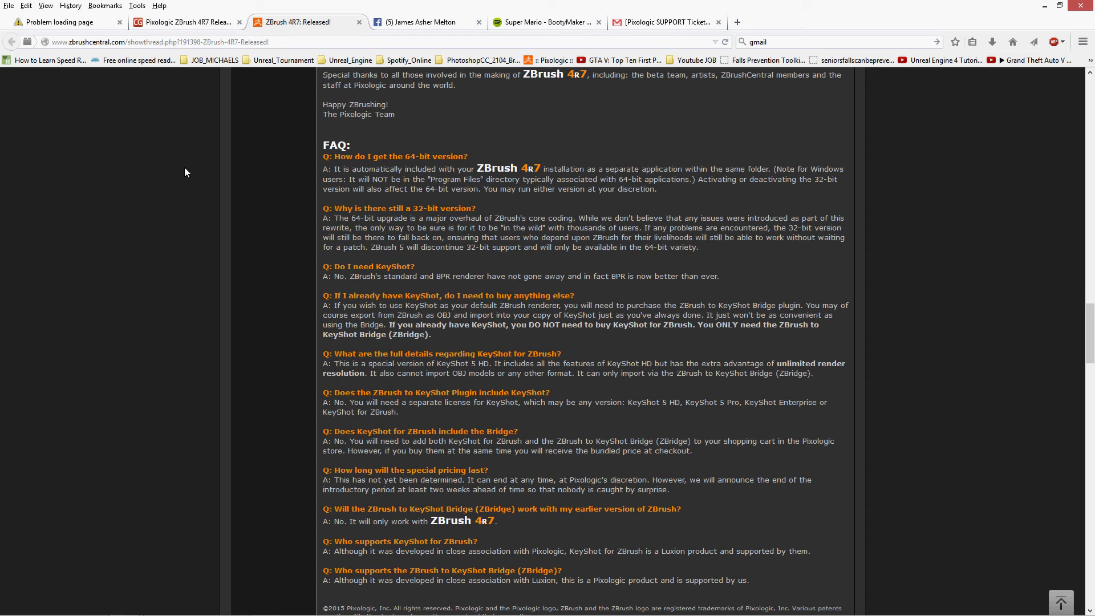
Search 'zbrush' from the Start screen, then return to the ZBrush 4R7 activation dialog.
key(super)
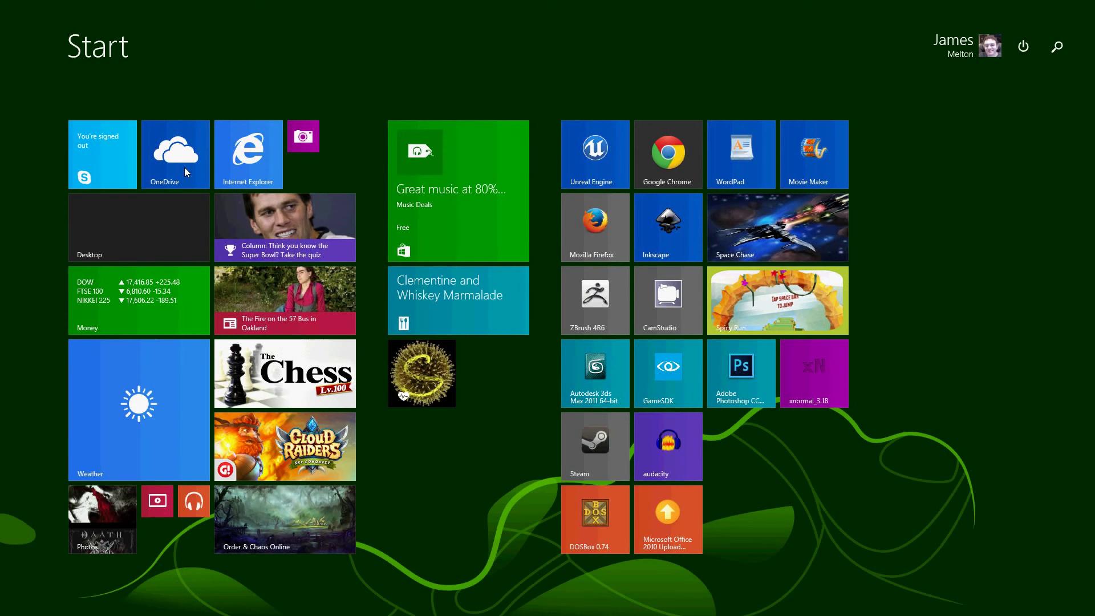
text(zbrush 4R6)
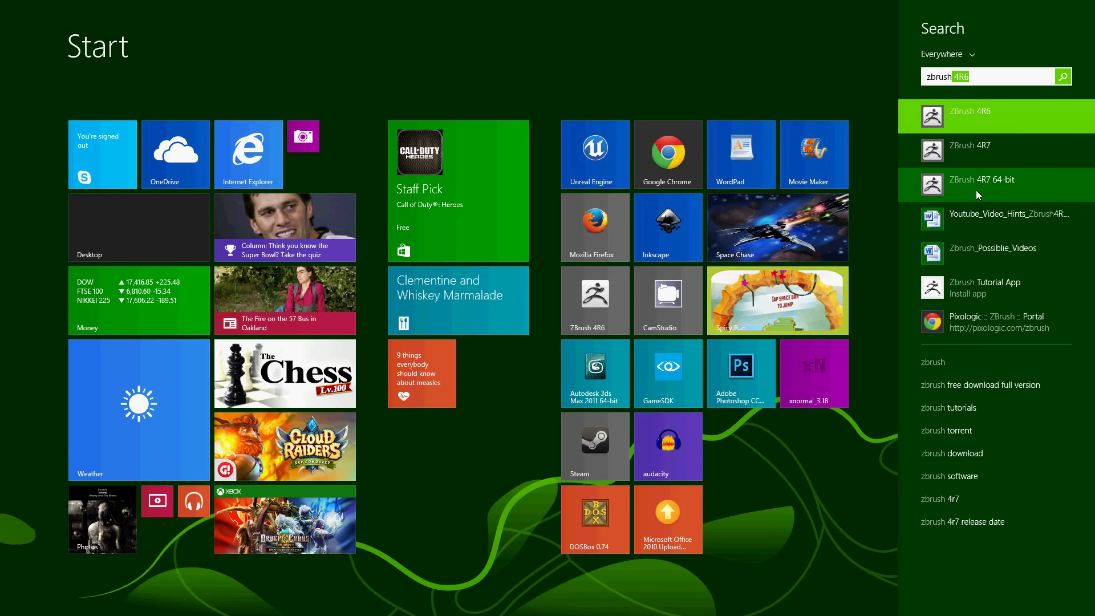
key(super)
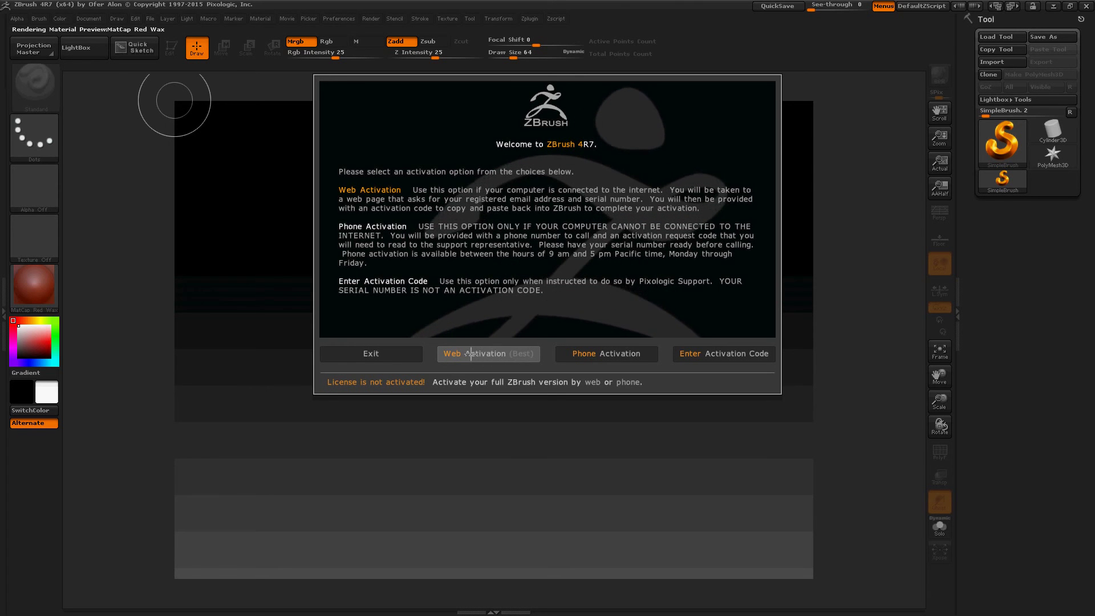
Open the Pixologic web activation page in Chrome and retry loading it after it fails.
click(470, 353)
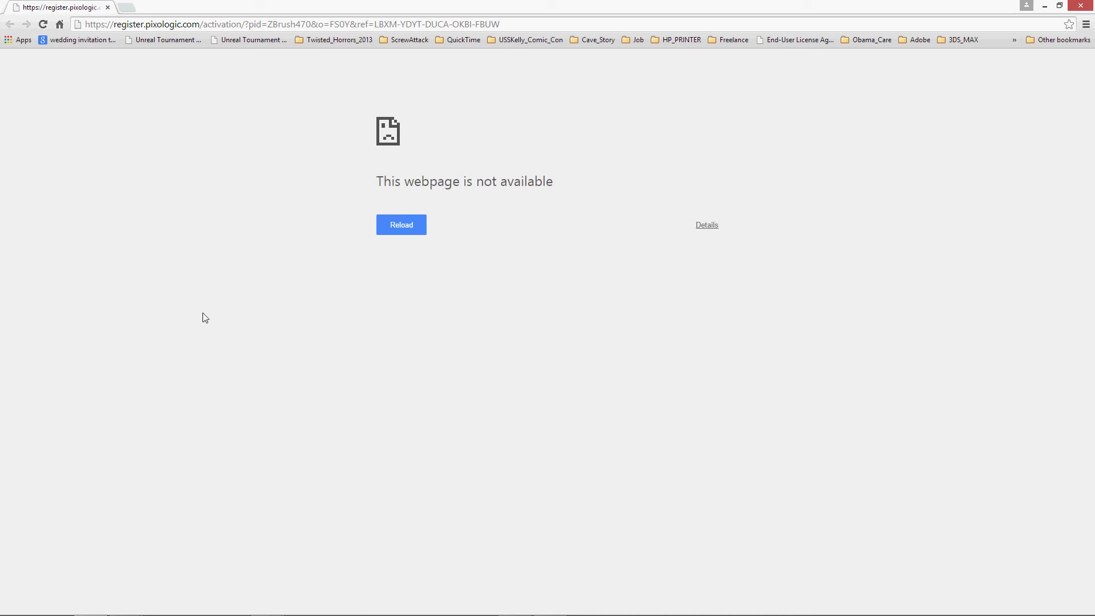
key(F5)
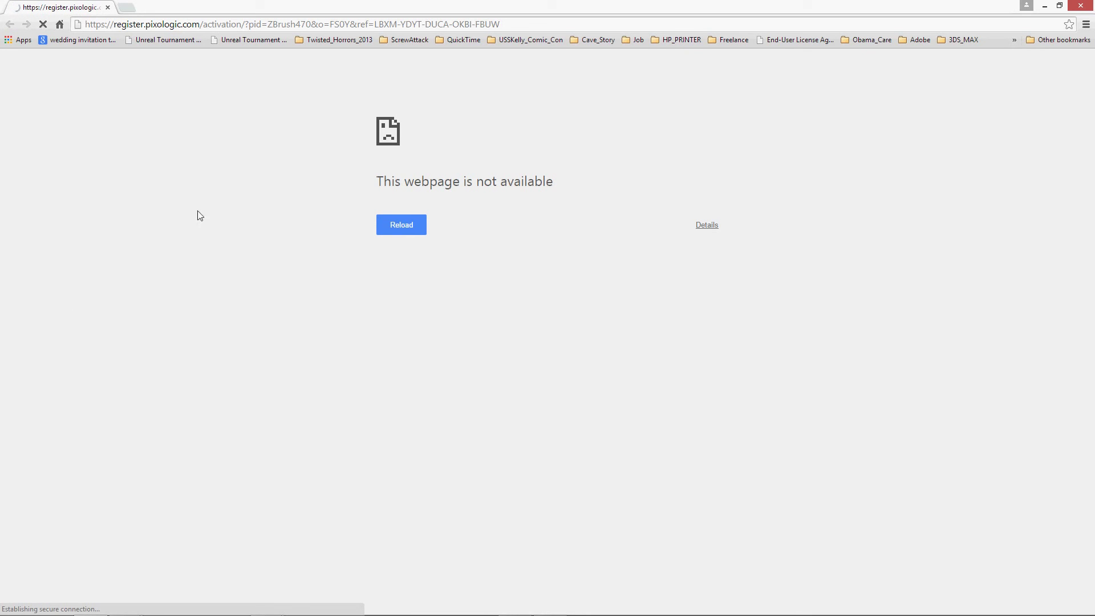
click(396, 231)
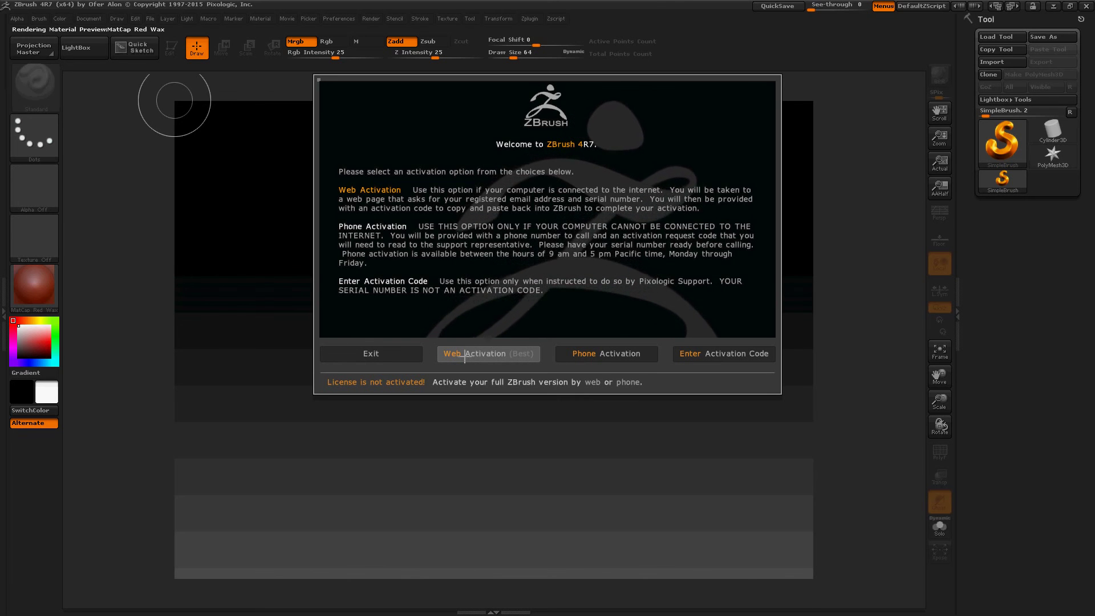
Choose Web Activation and agree to the End User License Agreement.
click(465, 353)
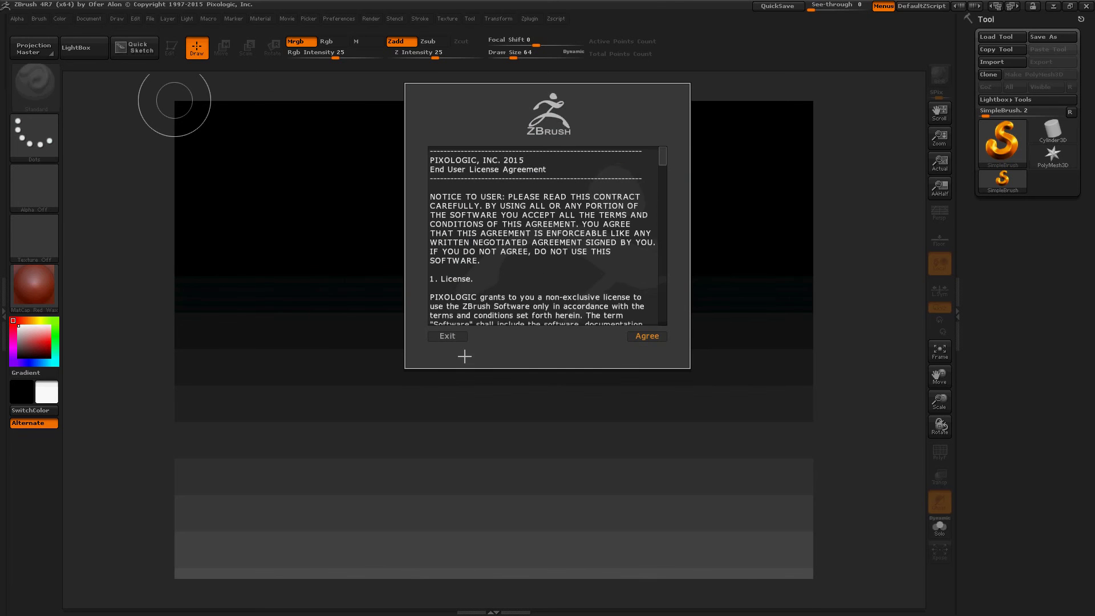
click(643, 336)
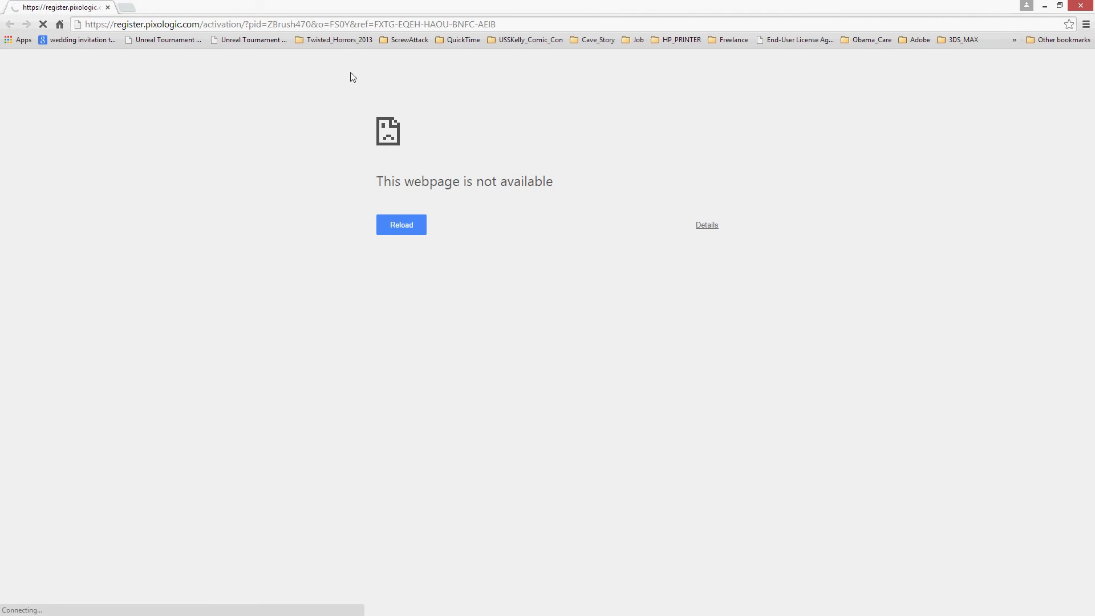
Retry loading the unavailable activation page, then close Chrome to return to ZBrush.
click(401, 221)
click(1079, 8)
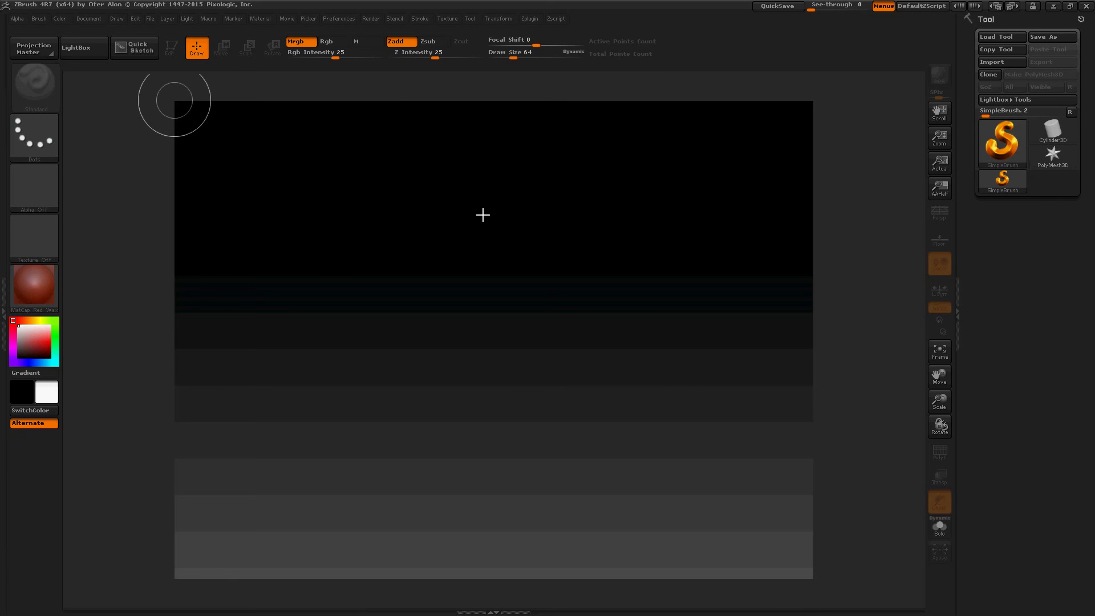
Cancel the pending activation, choose Web Activation again and agree to the EULA.
click(582, 238)
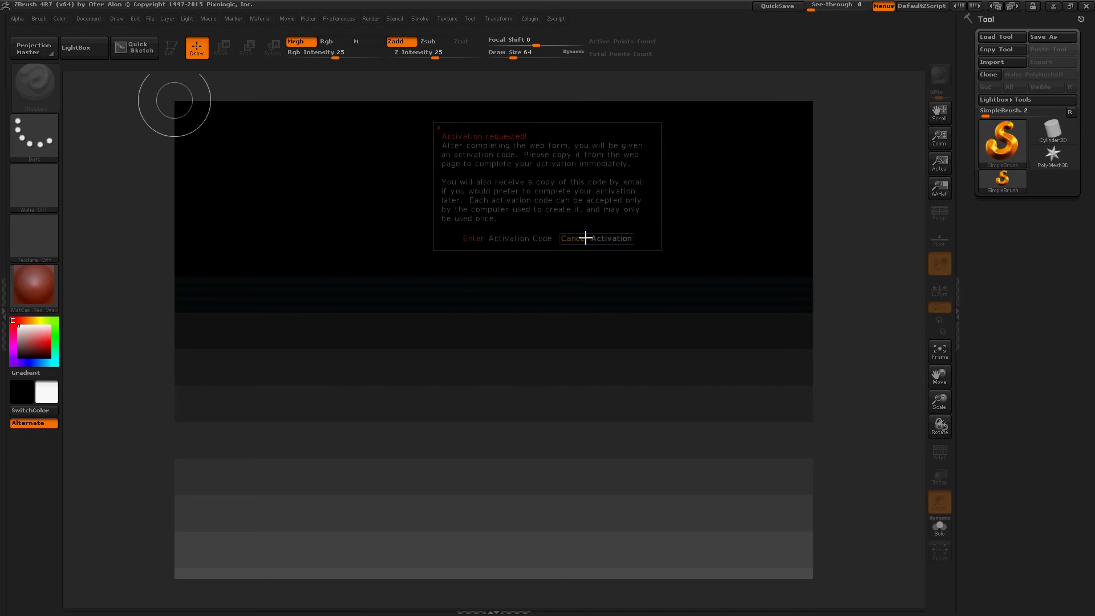
click(477, 354)
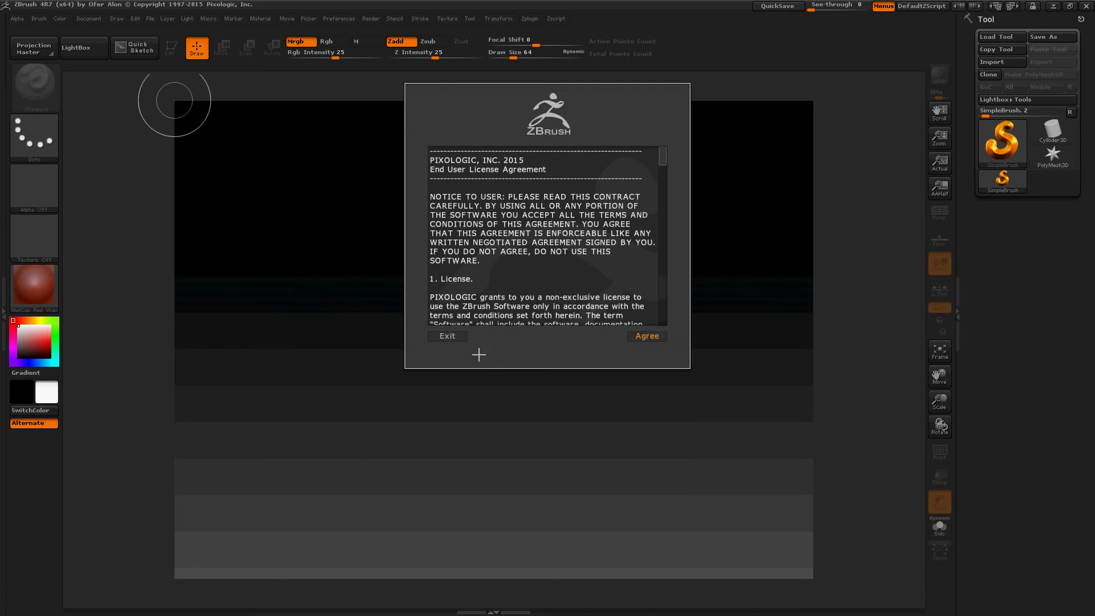
click(637, 341)
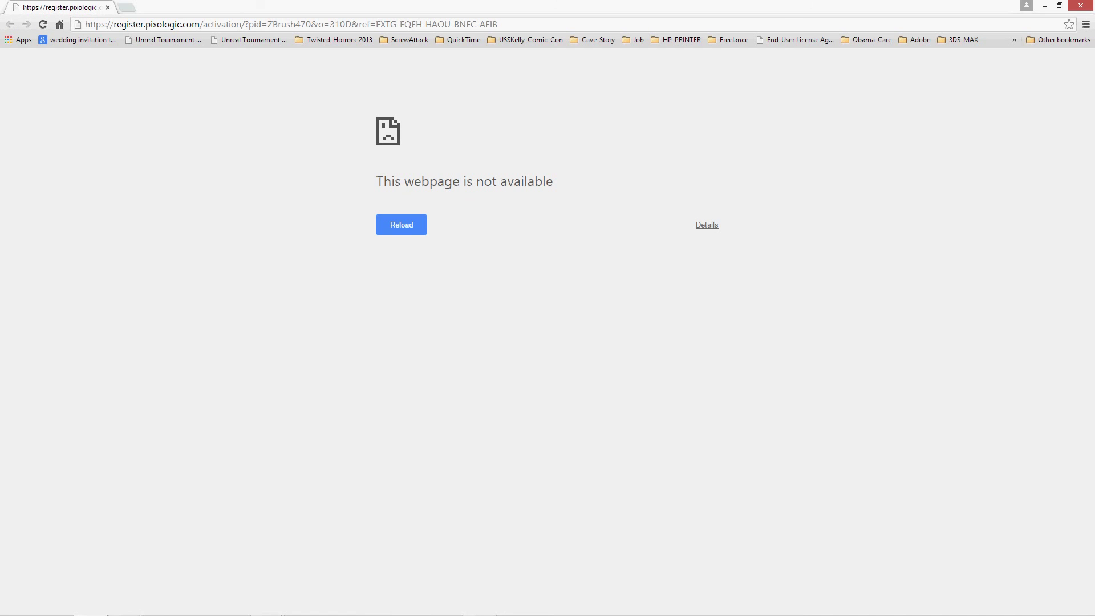
Reload the activation page with F5, then close the browser window.
key(F5)
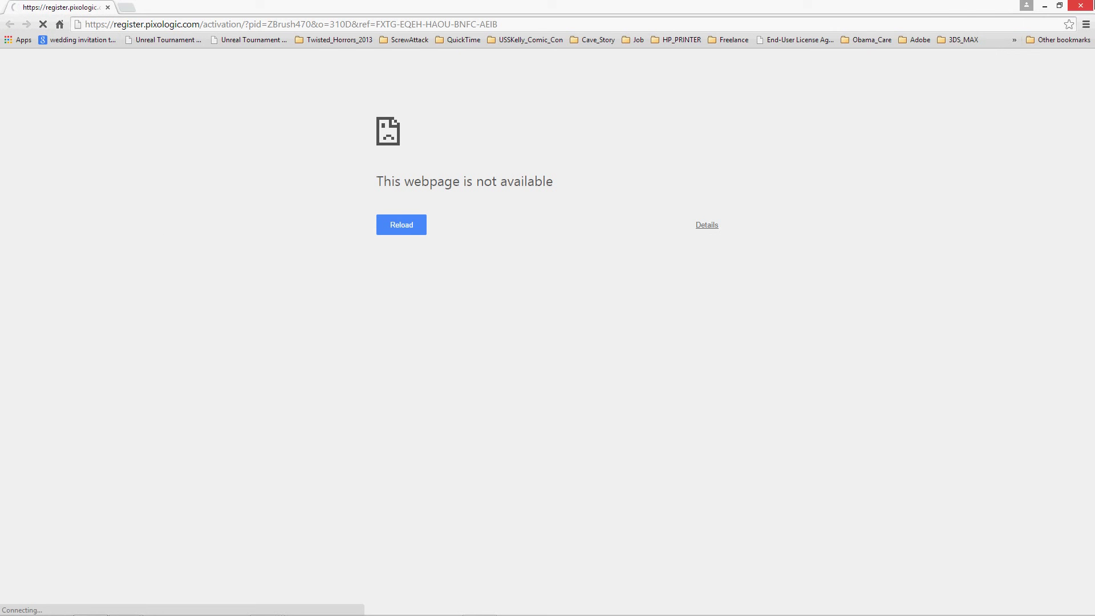
click(1044, 5)
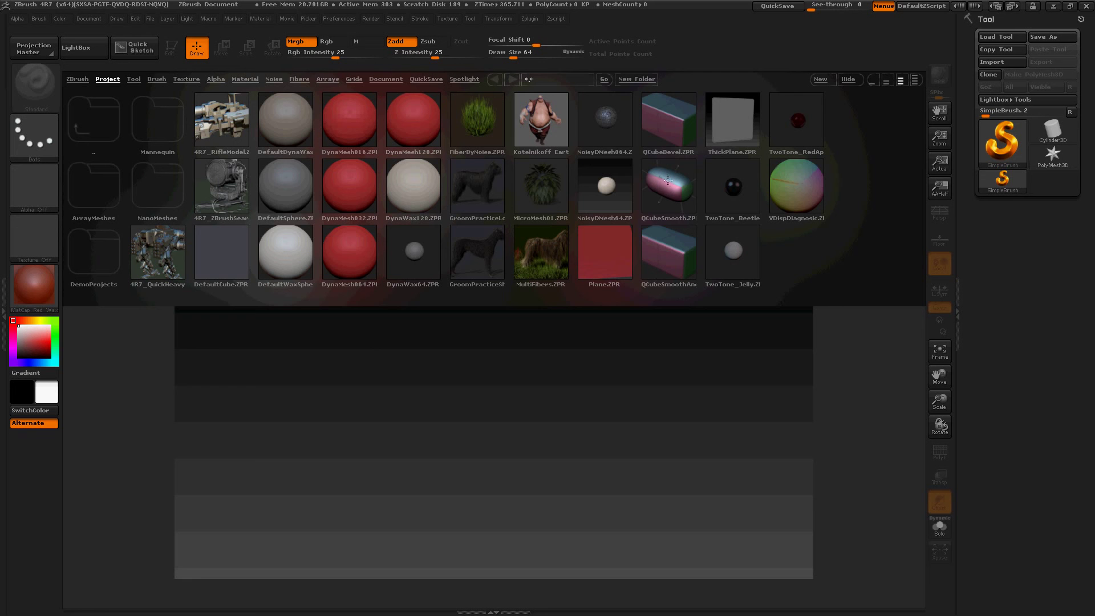
Load QCubeSmooth.ZPR from LightBox's Project files to place the rounded capsule mesh.
double_click(673, 184)
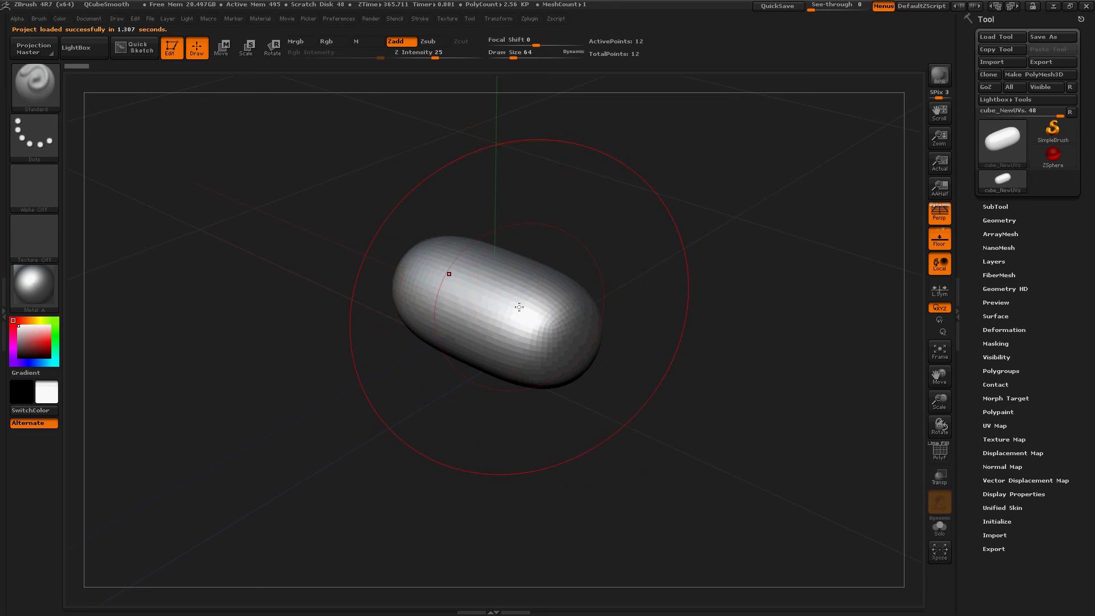
Lower the brush Draw Size to 20 and orbit around the capsule.
key(bracketleft)
key(bracketleft)
key(bracketleft)
drag(665, 383, 598, 368)
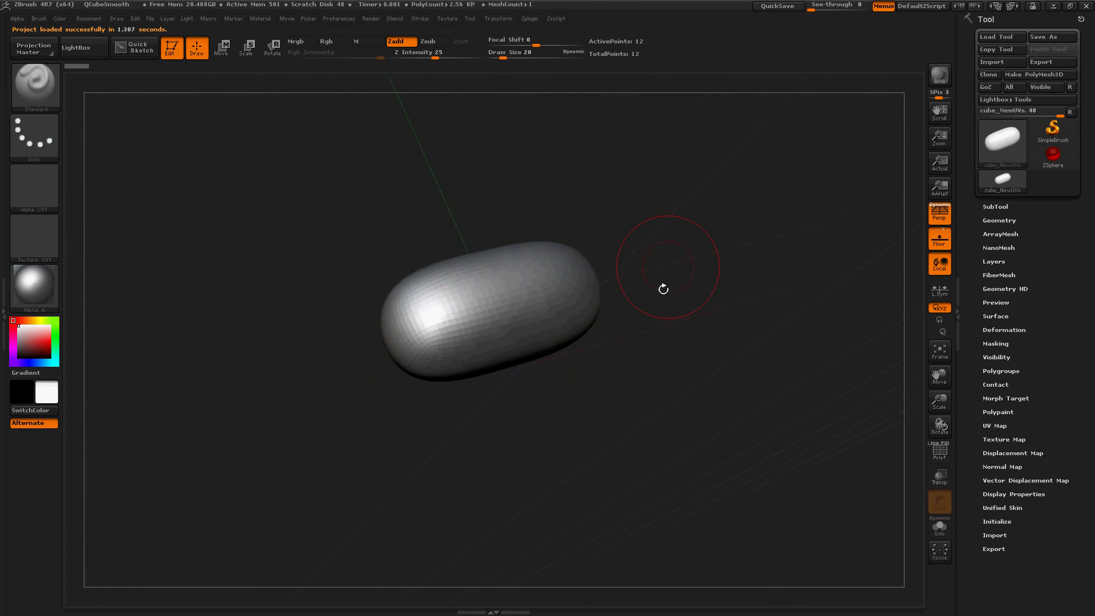
drag(662, 286, 656, 337)
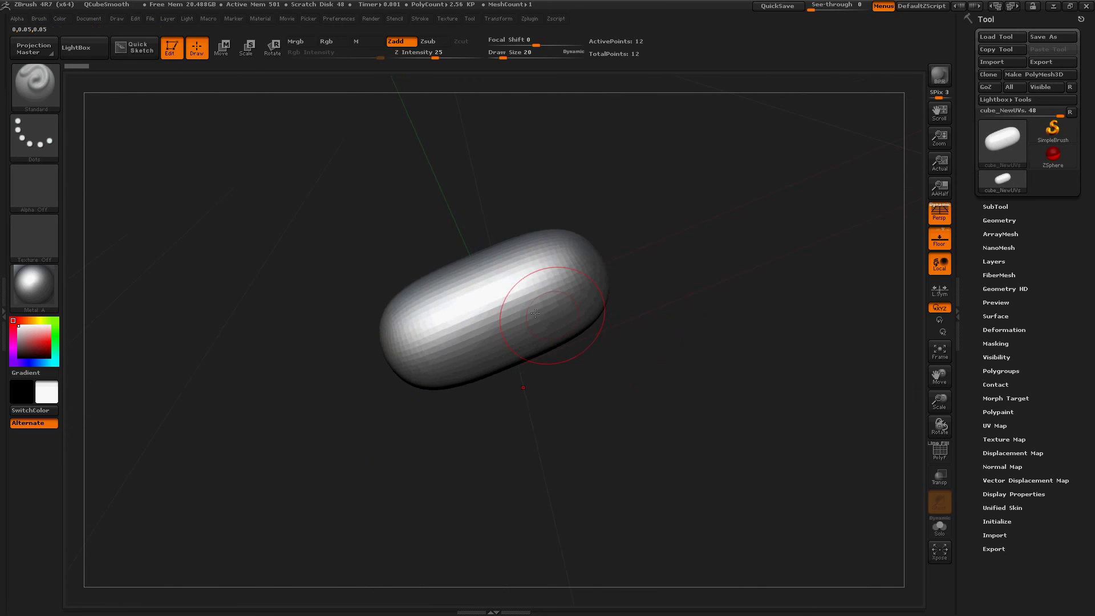
Turn the capsule end-on like an egg and add a light stroke down it.
key(b)
mouse_move(730, 290)
mouse_down()
mouse_move(770, 256)
mouse_move(361, 339)
mouse_move(398, 341)
mouse_up()
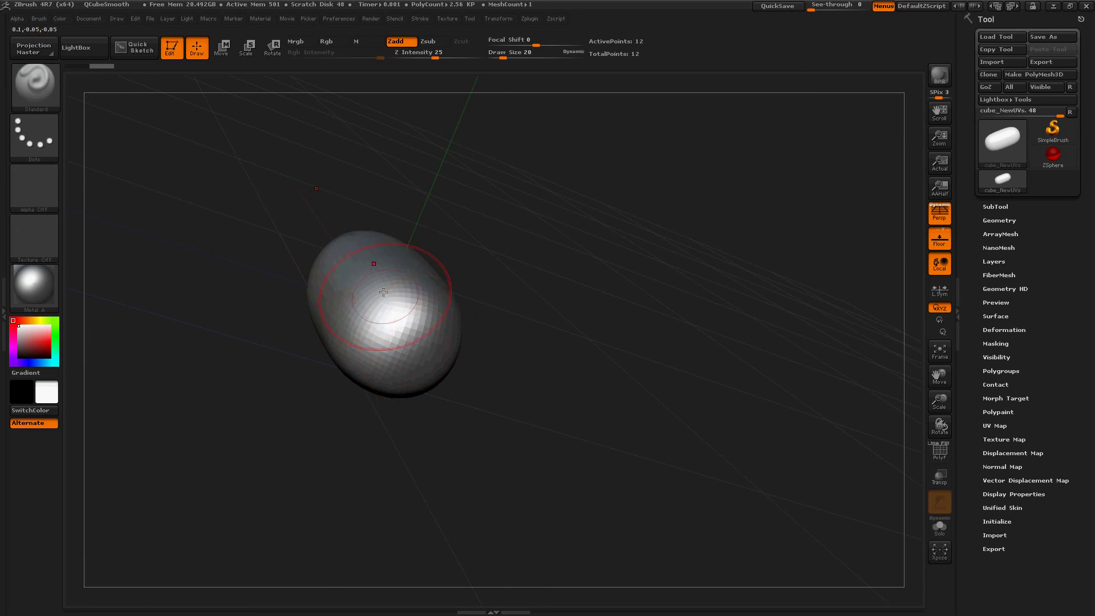
mouse_move(374, 275)
mouse_down()
mouse_move(378, 303)
mouse_move(441, 399)
mouse_move(399, 327)
mouse_up()
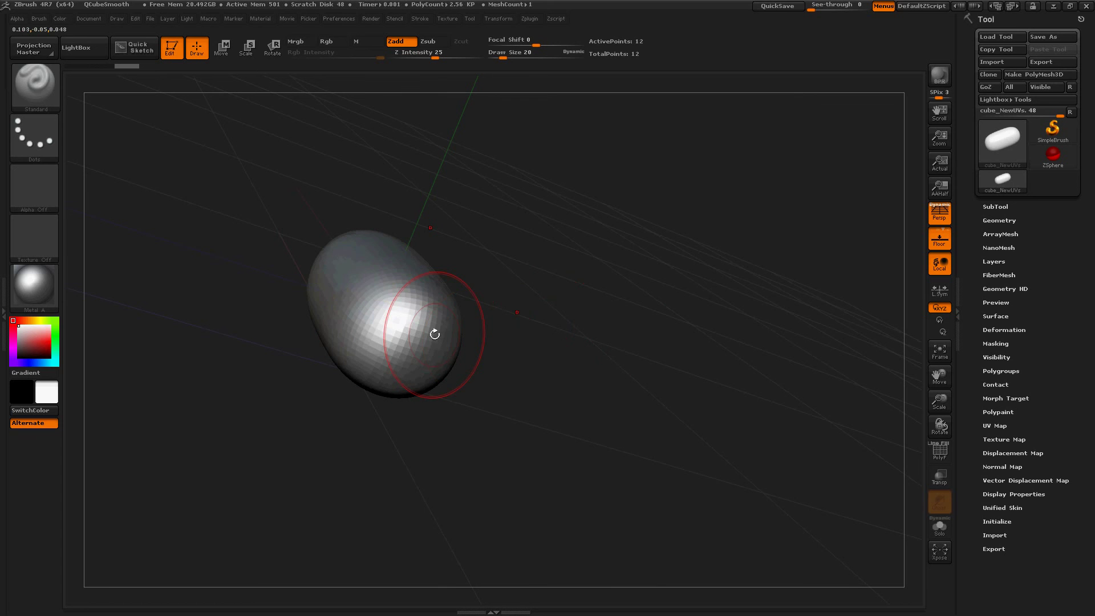
key(b)
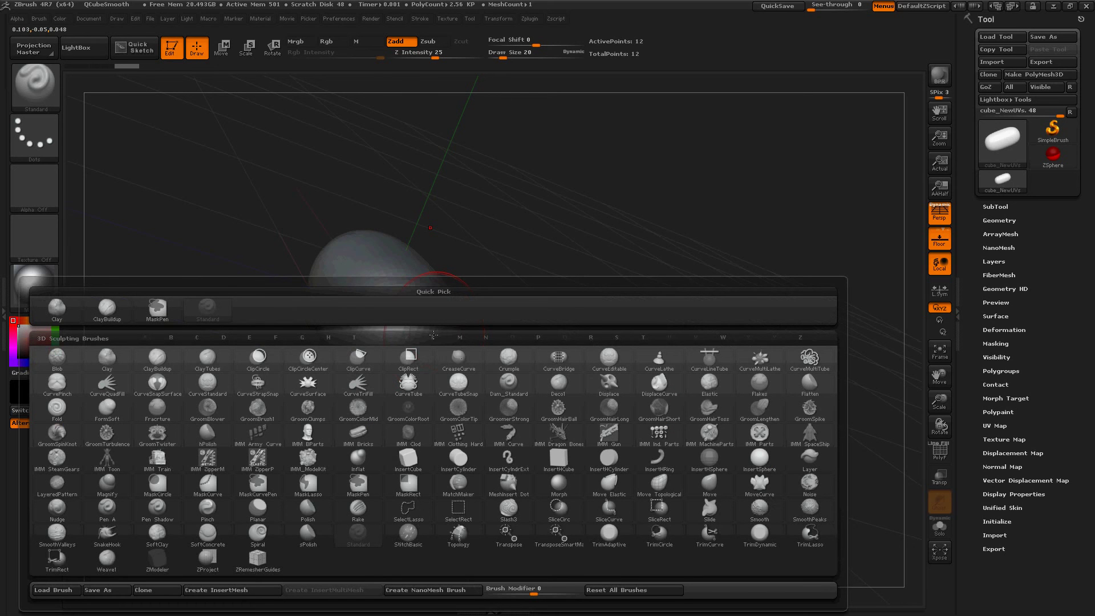
Switch to the ZModeler brush and show its polygon actions with QMesh on A Single Poly.
click(146, 562)
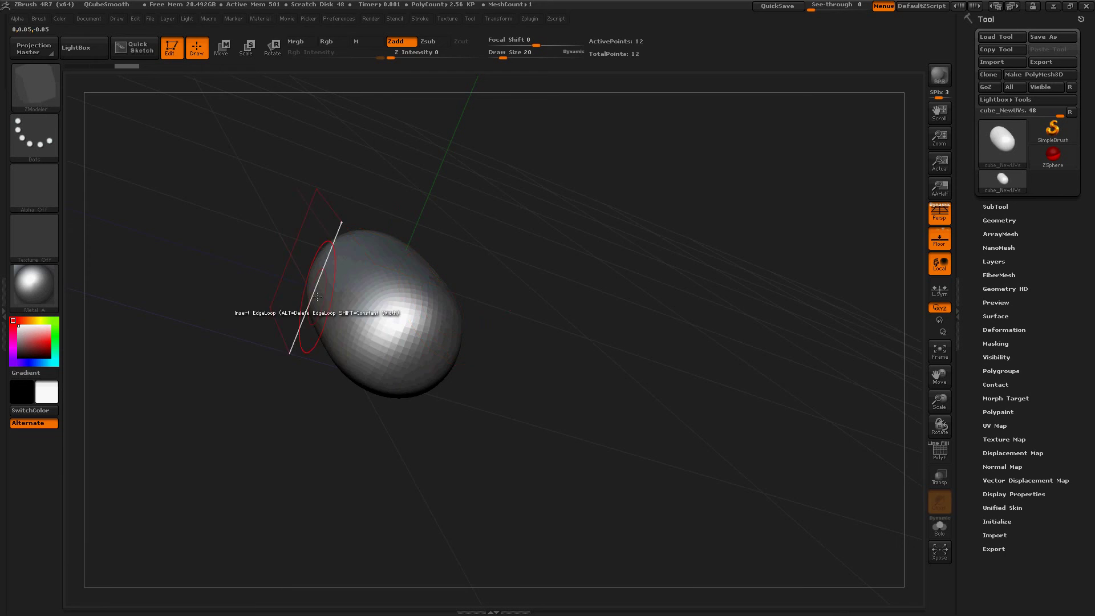
key(F1)
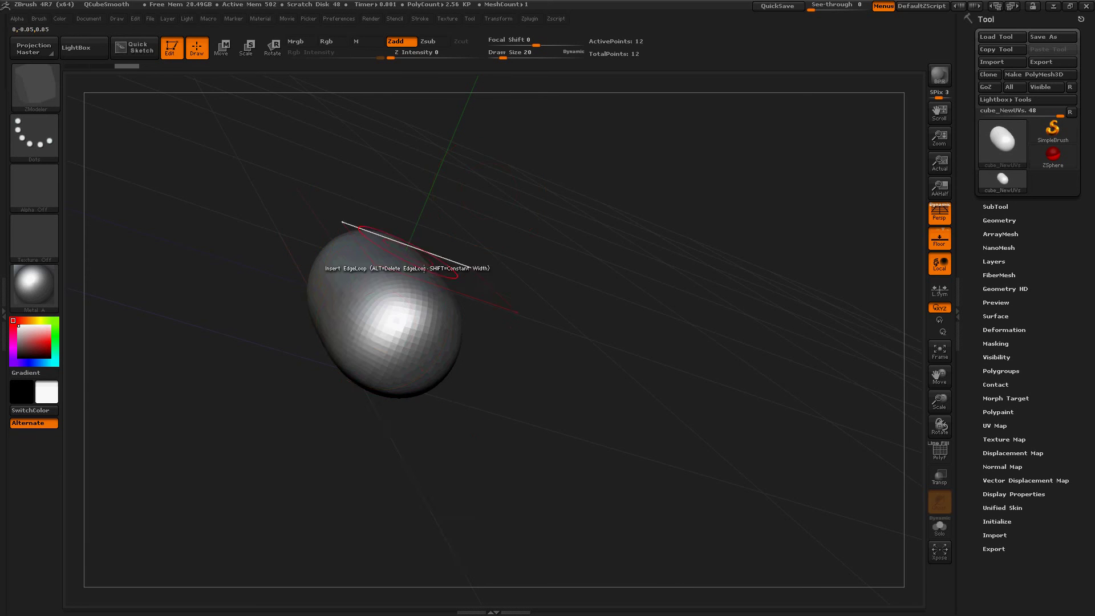
key(space)
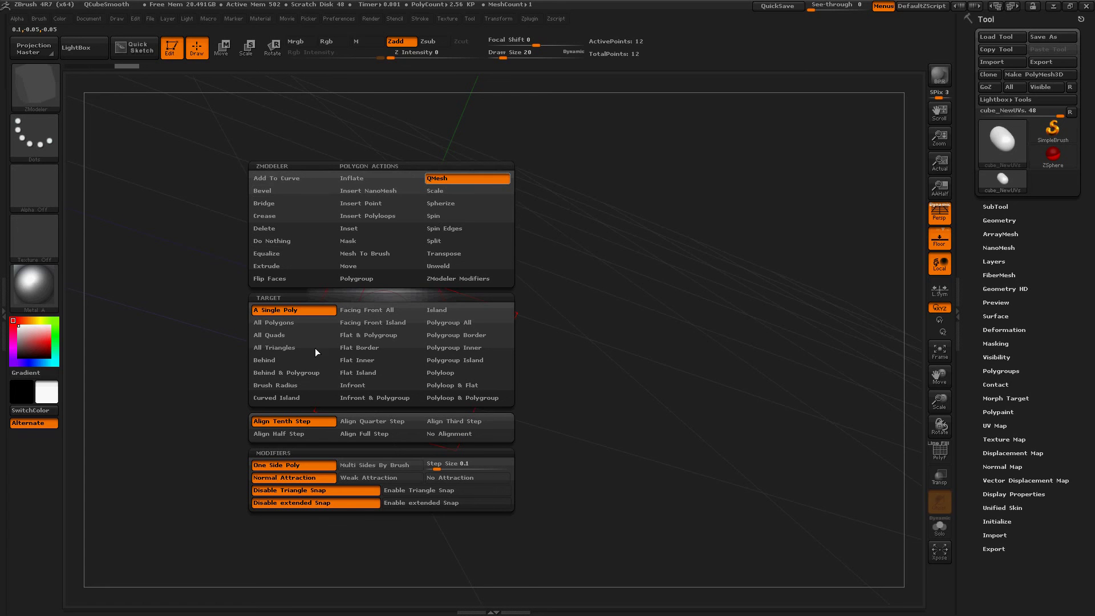
Set QMesh's target to Island and extrude the whole mesh island outward.
click(434, 310)
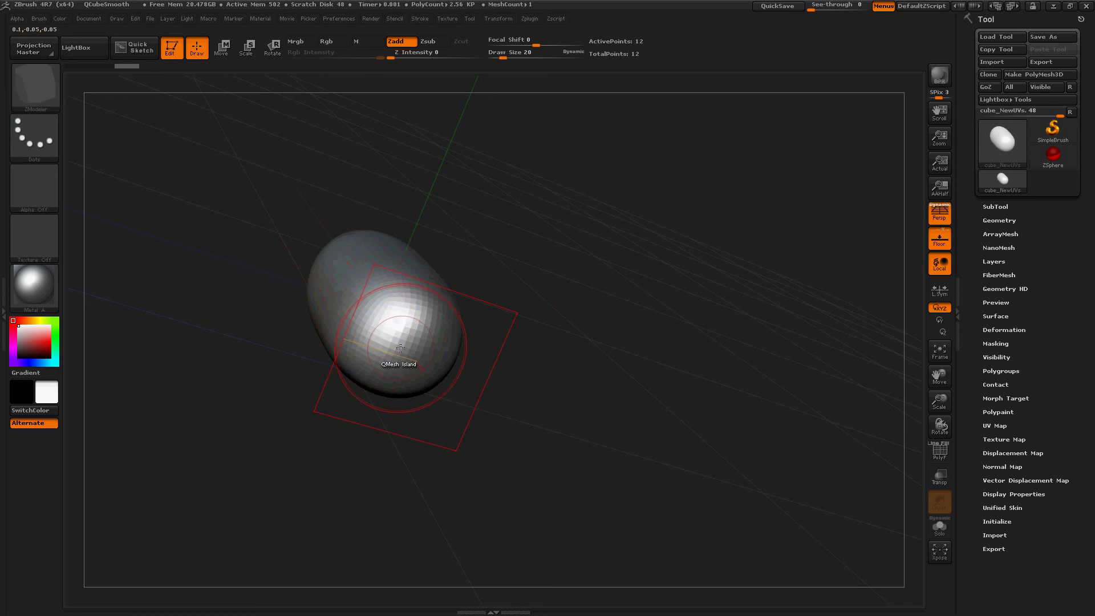
drag(404, 352, 360, 258)
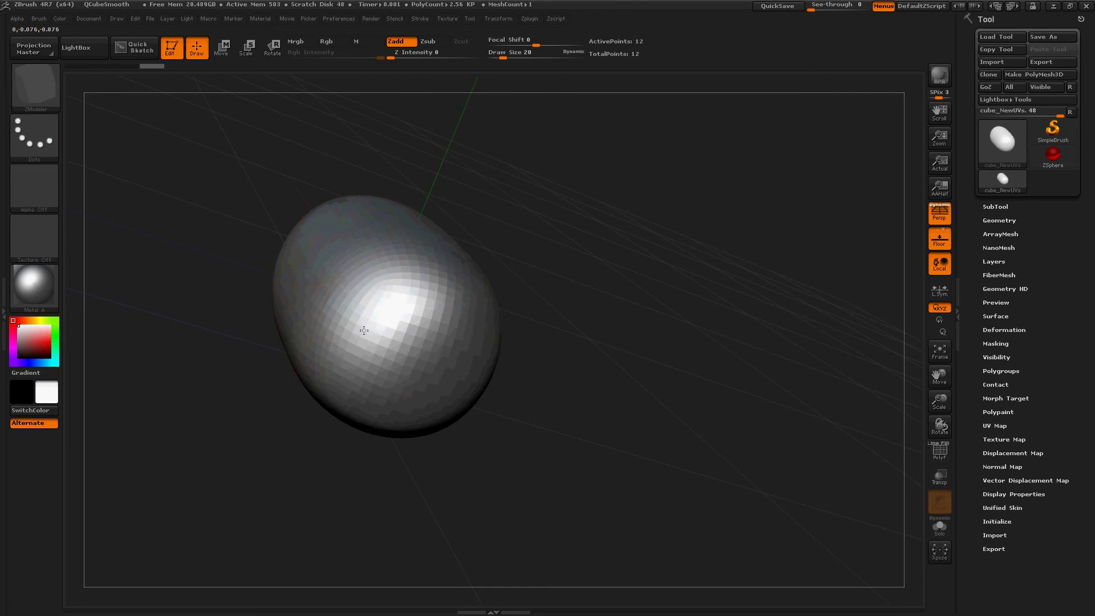
mouse_move(363, 330)
mouse_down()
mouse_move(422, 342)
mouse_move(368, 331)
mouse_up()
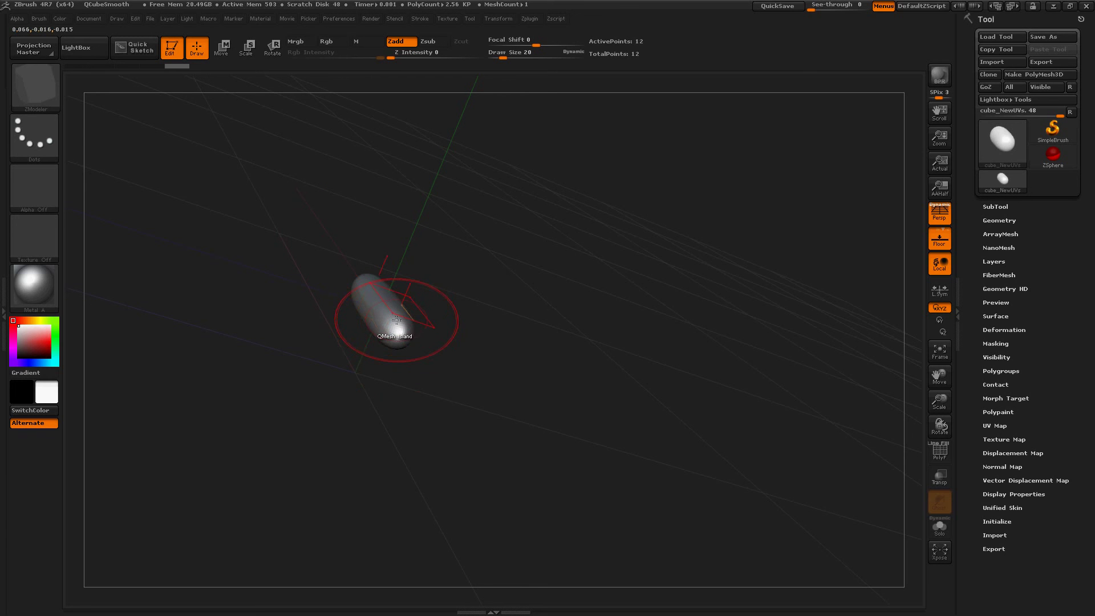
Zoom in on the egg and extrude the island again to enlarge it.
key(ctrl)
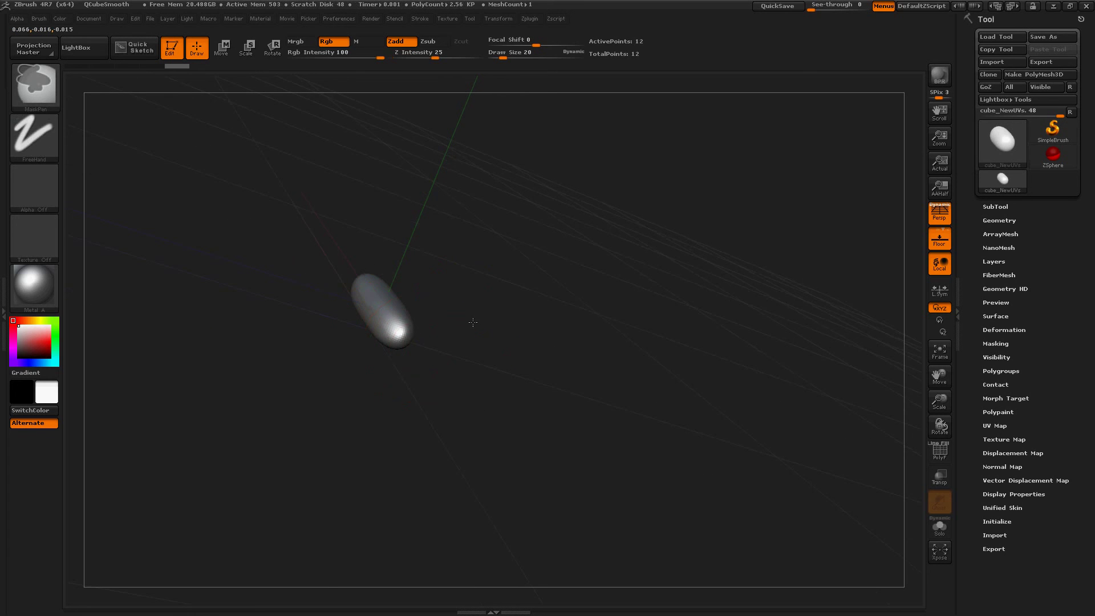
alt+drag(472, 322, 545, 471)
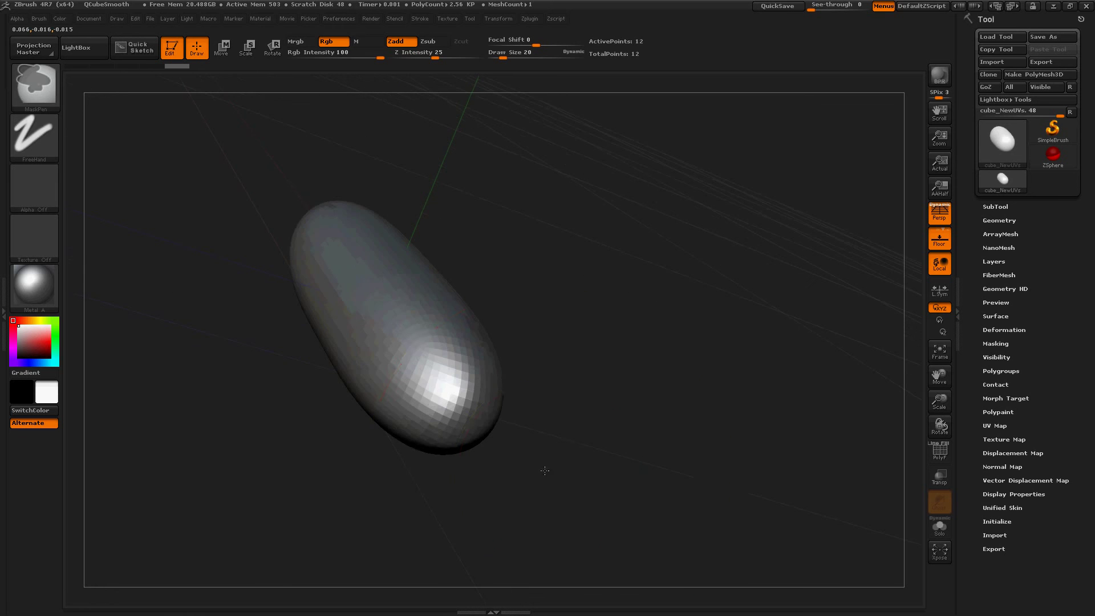
mouse_move(464, 439)
mouse_down()
mouse_move(506, 418)
mouse_move(450, 408)
mouse_up()
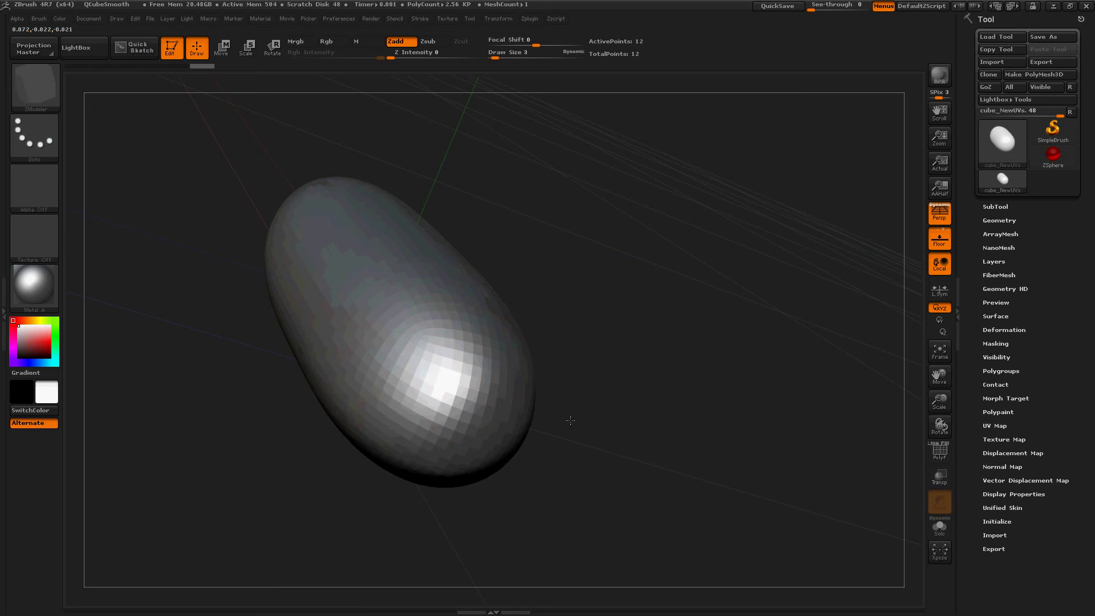
drag(531, 431, 528, 420)
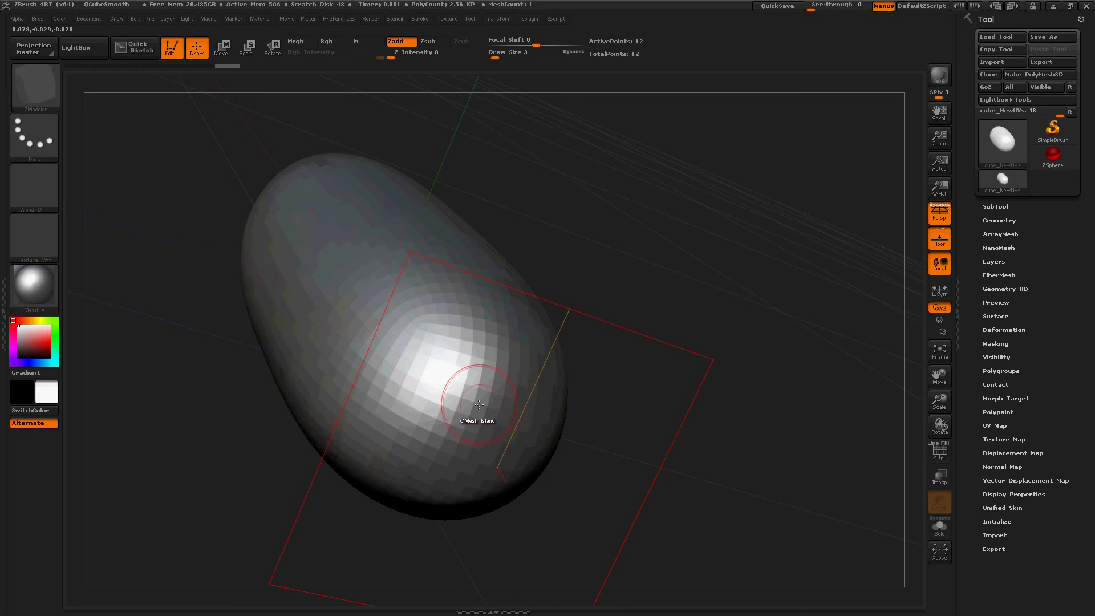
key(space)
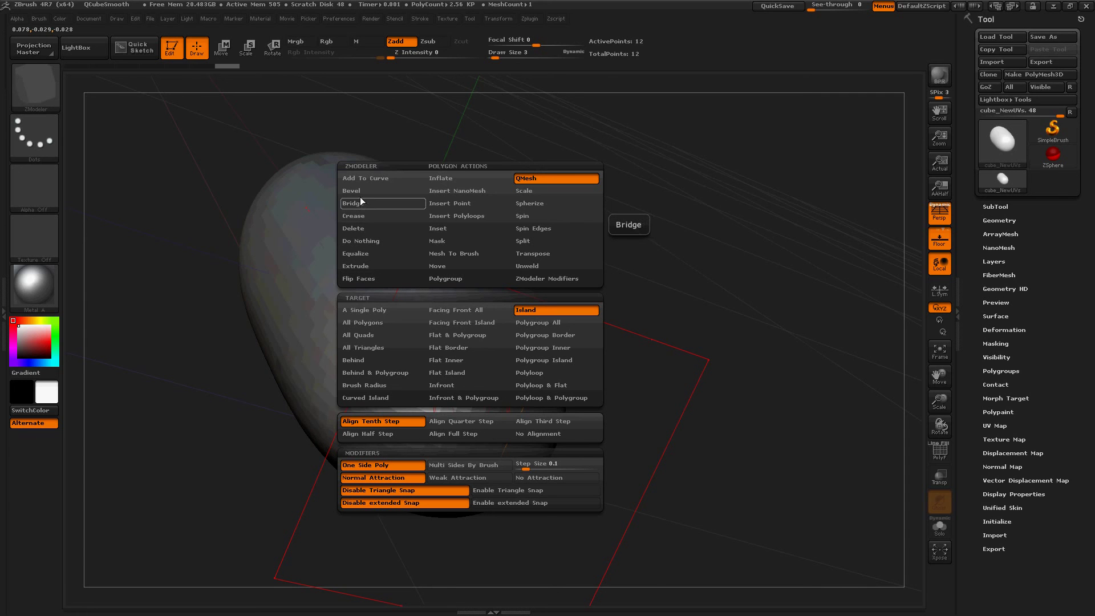
Choose the Inflate action and drag on the mesh to swell it into a pillow shape.
click(450, 180)
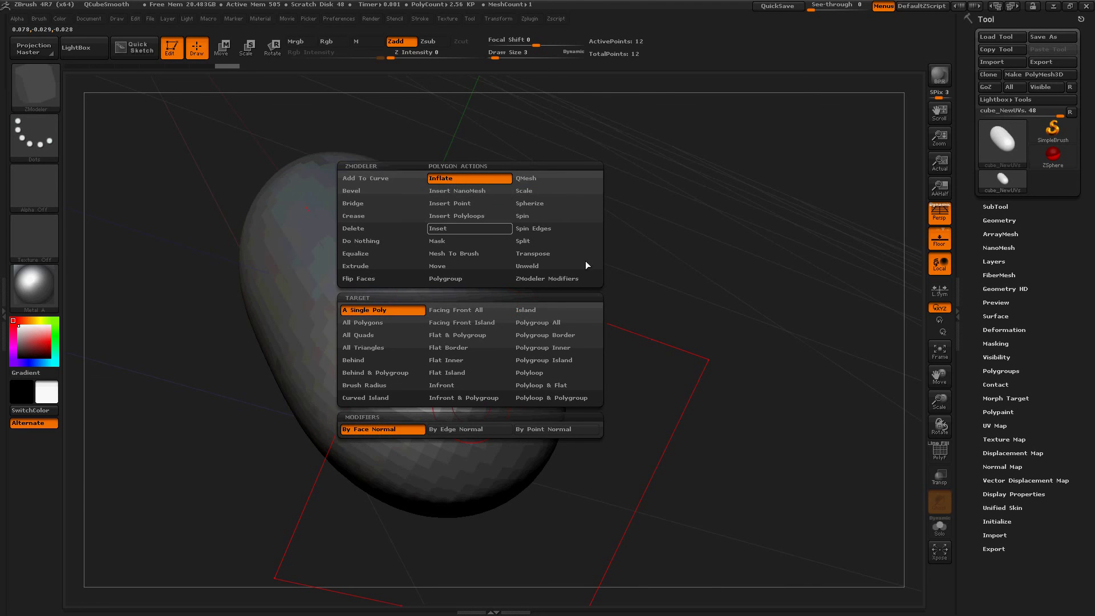
mouse_move(420, 324)
mouse_down()
mouse_move(431, 323)
mouse_move(406, 318)
mouse_move(399, 295)
mouse_move(328, 294)
mouse_up()
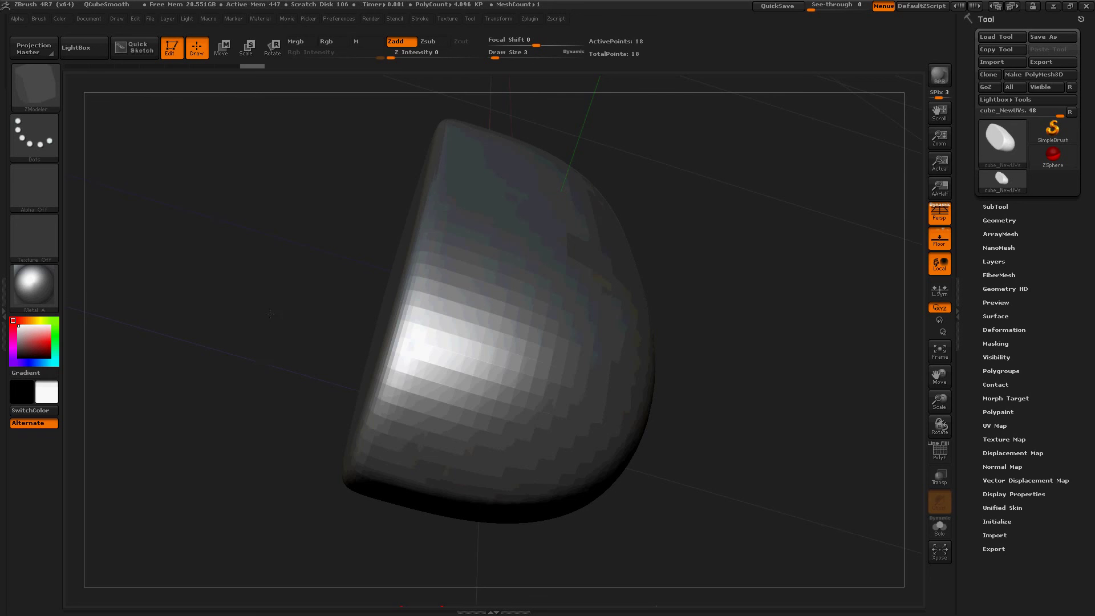
drag(269, 314, 69, 321)
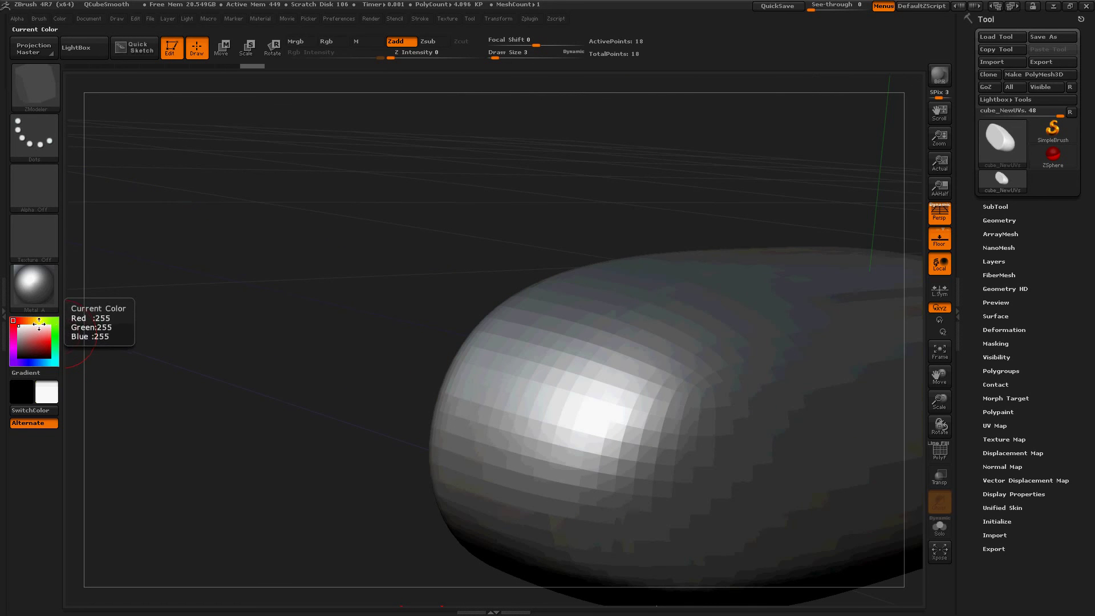
Set the colour to yellow and try the FlatSketch01 material on the mesh.
click(39, 322)
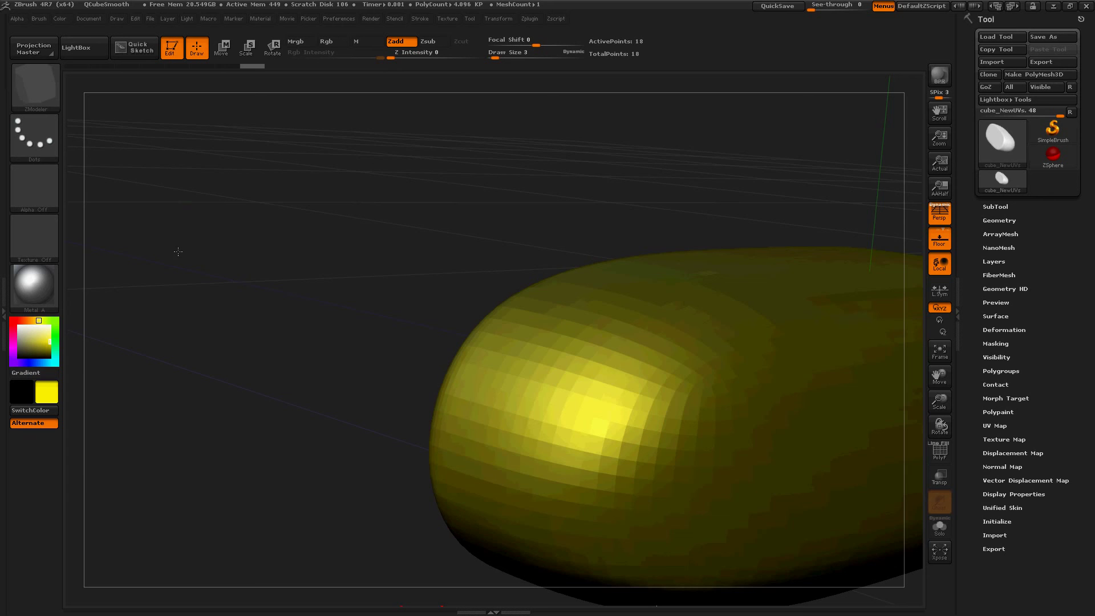
key(f)
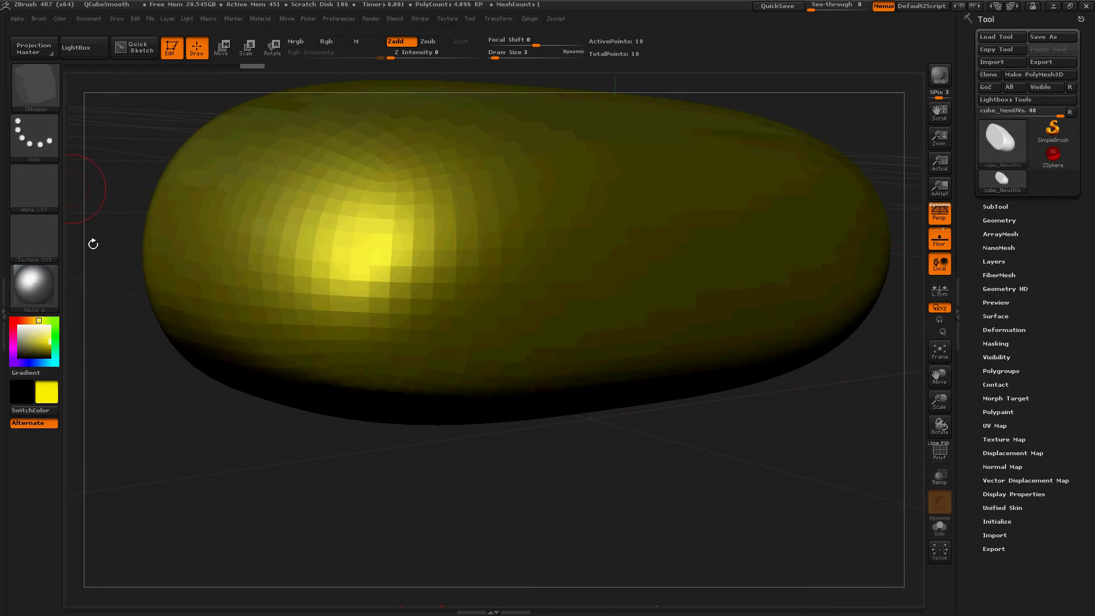
drag(93, 244, 66, 296)
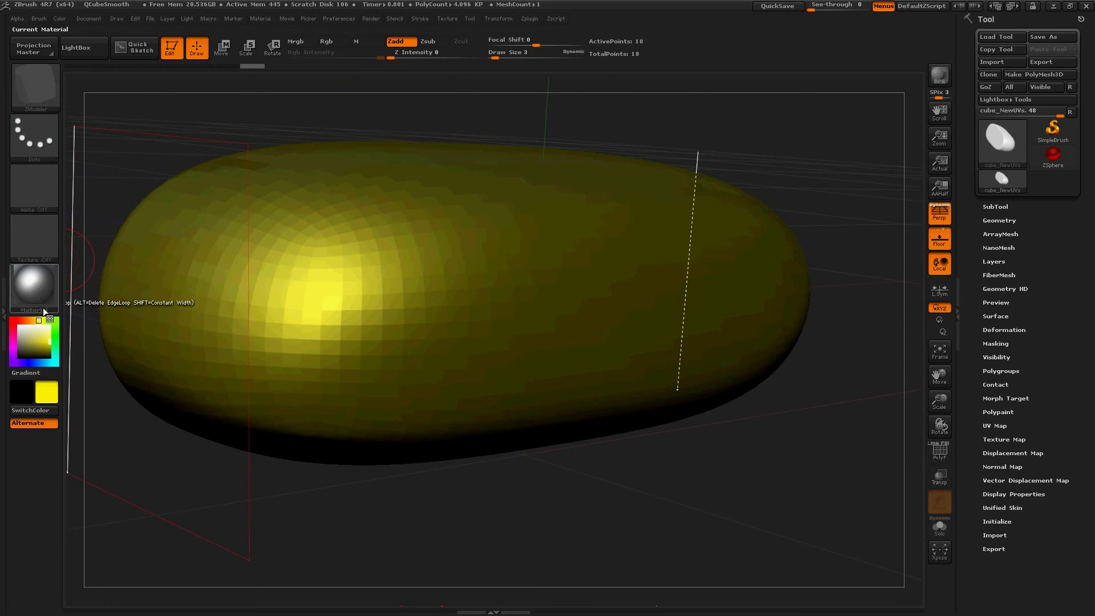
click(42, 283)
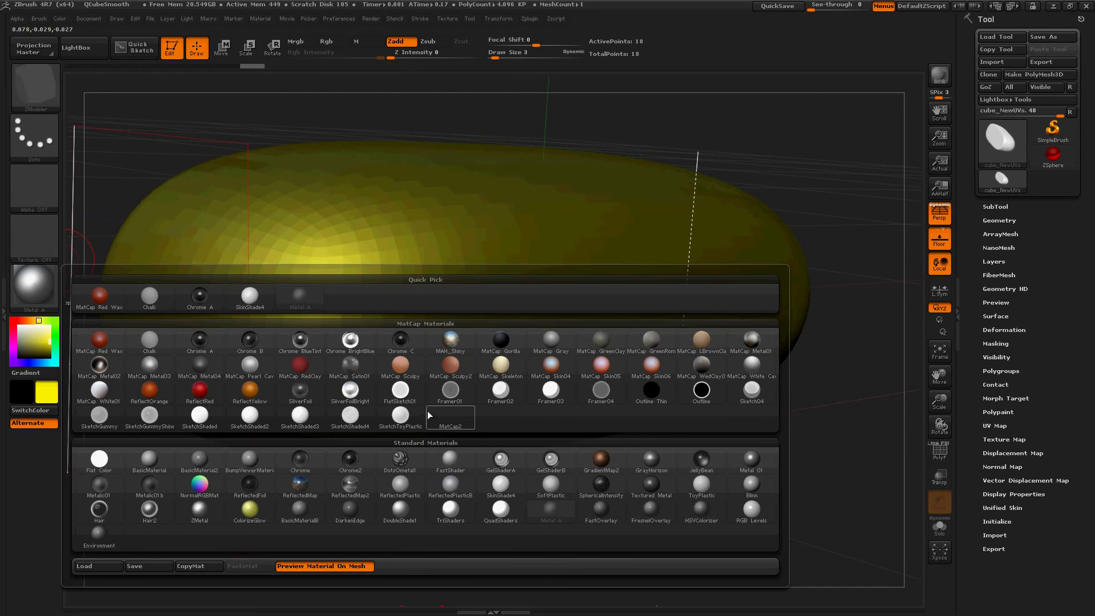
click(400, 390)
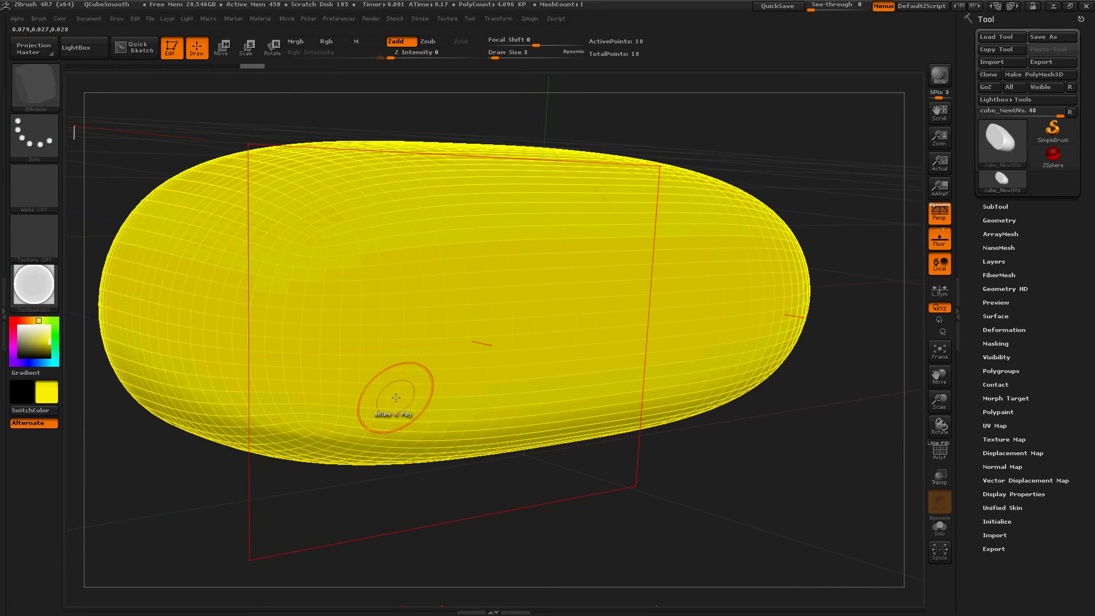
Apply the ToyPlastic material and re-pick a saturated yellow colour.
click(23, 294)
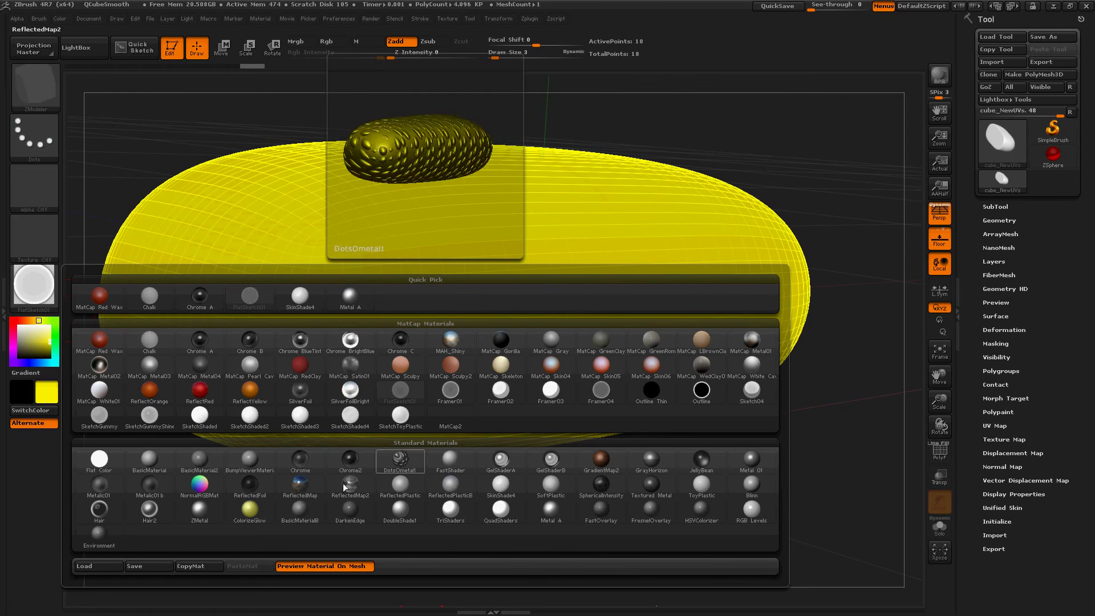
click(703, 484)
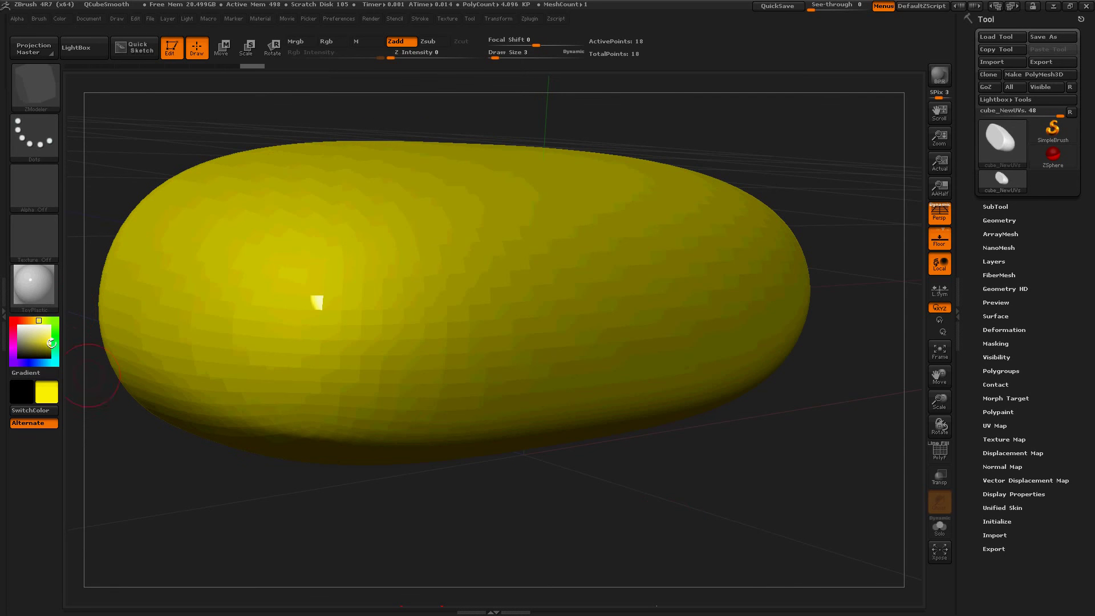
click(48, 333)
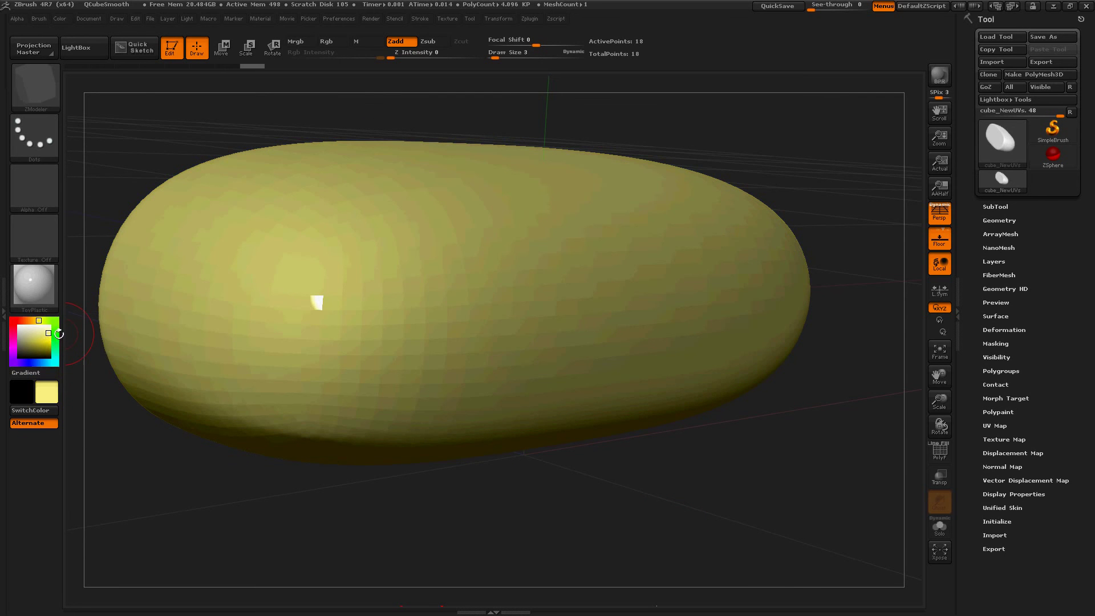
click(48, 338)
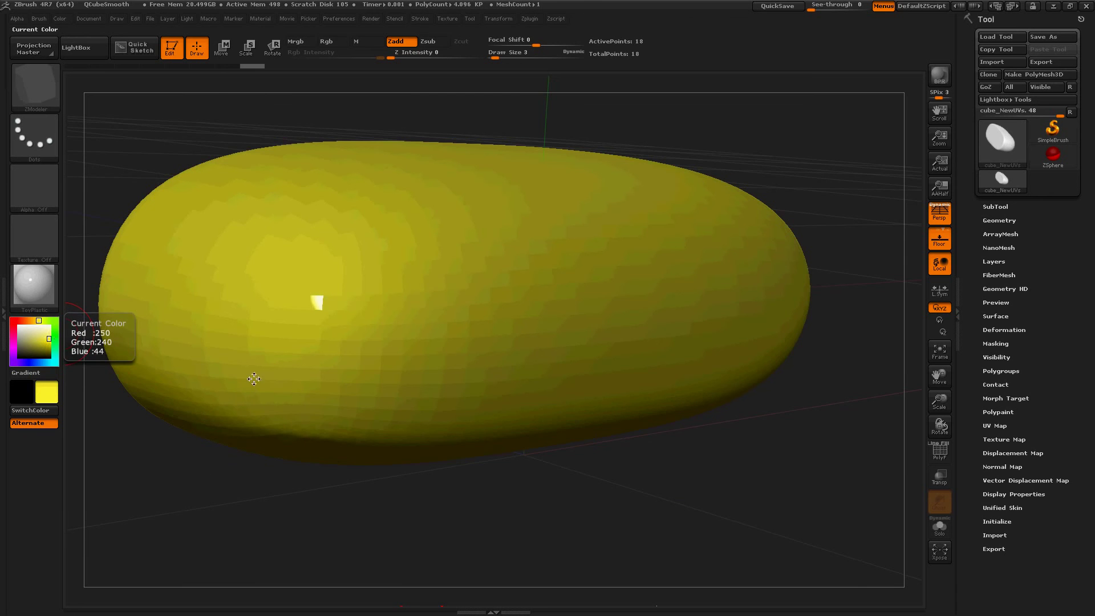
mouse_move(589, 511)
mouse_down()
mouse_move(568, 423)
mouse_move(591, 459)
mouse_move(621, 456)
mouse_move(494, 416)
mouse_move(454, 425)
mouse_move(503, 420)
mouse_move(463, 379)
mouse_move(429, 313)
mouse_move(391, 344)
mouse_move(424, 270)
mouse_up()
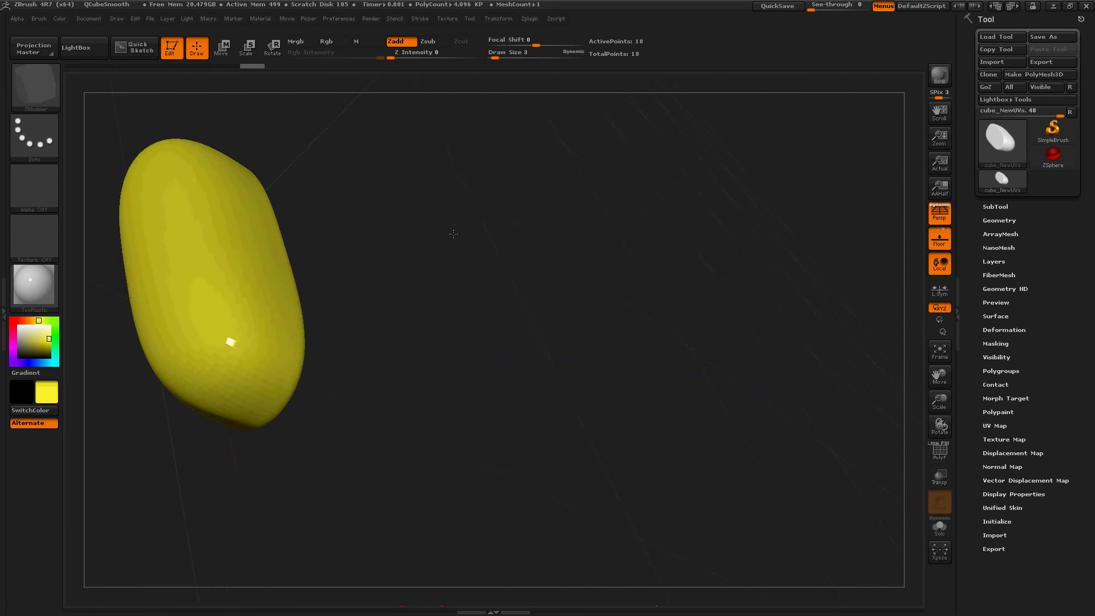
Orbit the yellow capsule, snap it to a straight front view, and frame it full-canvas.
drag(453, 234, 467, 254)
drag(497, 297, 513, 206)
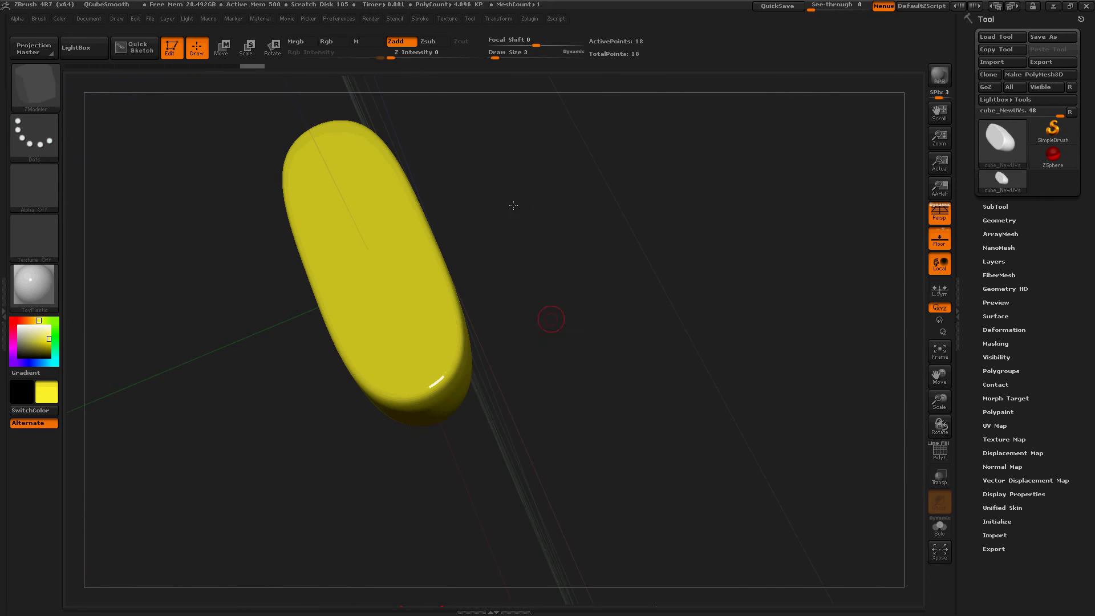
drag(493, 330, 493, 335)
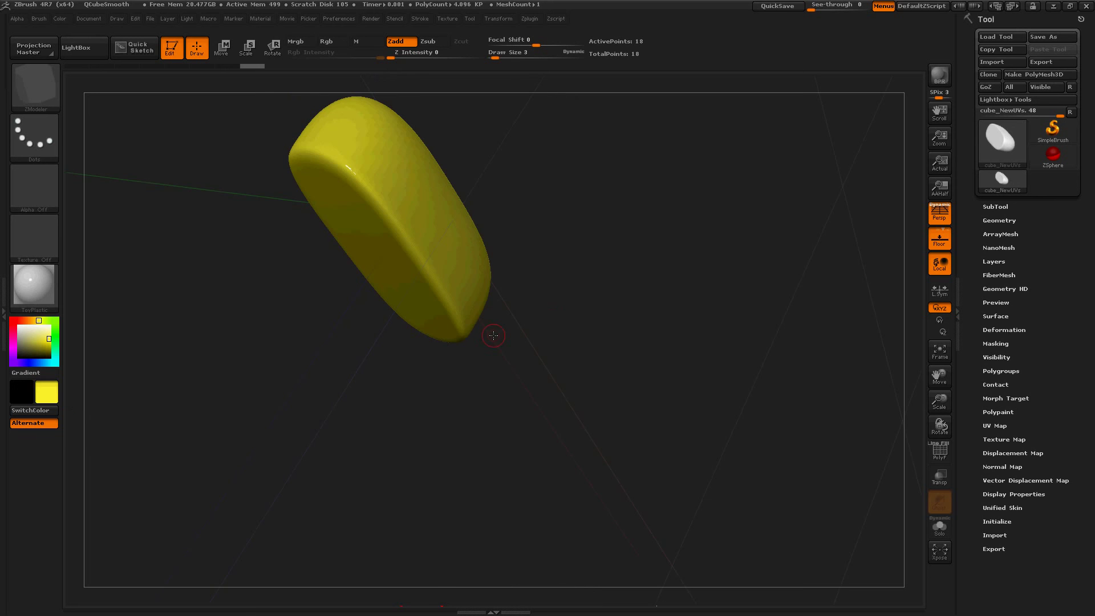
drag(525, 266, 561, 331)
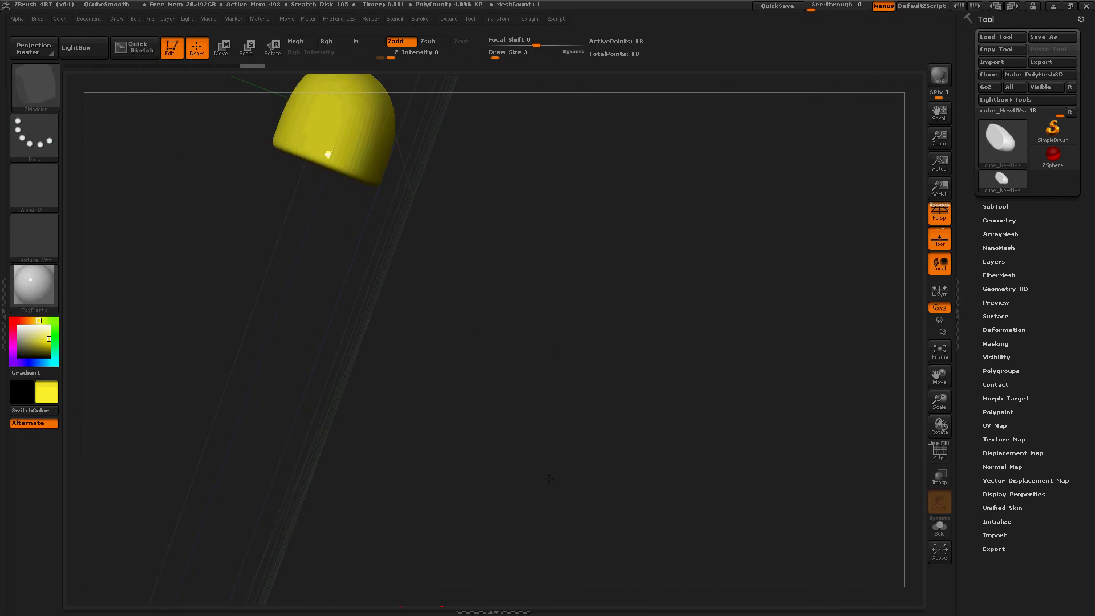
key(f)
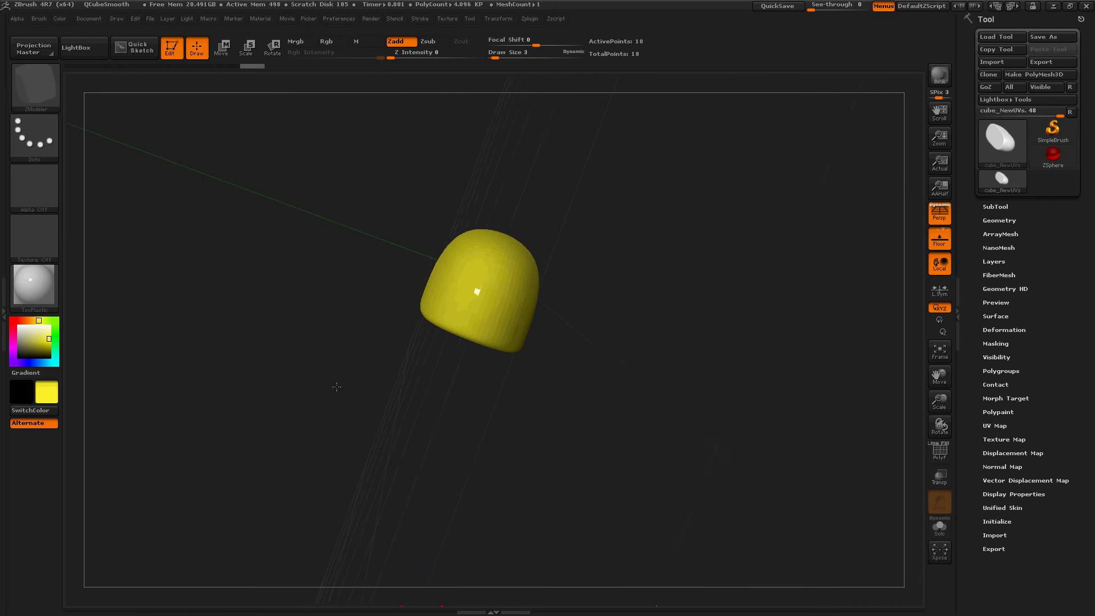
drag(335, 384, 285, 371)
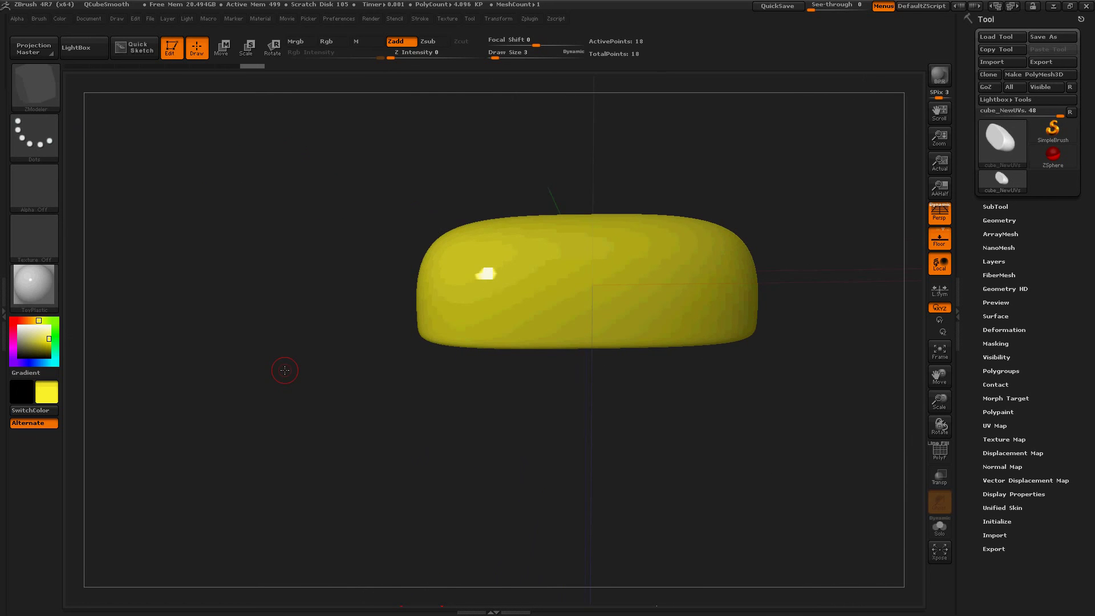
key(f)
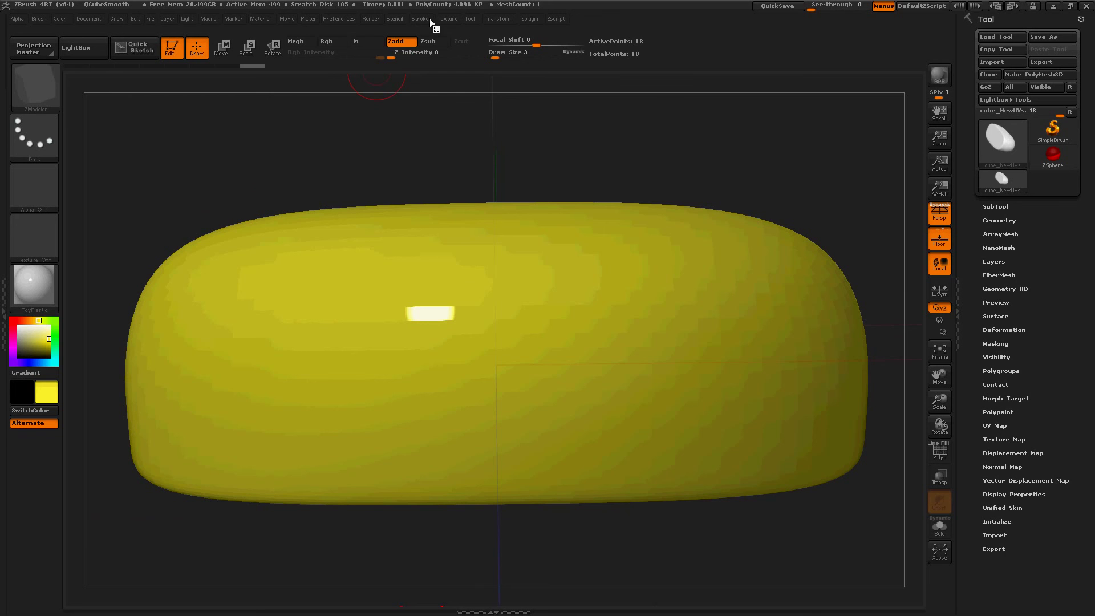
Enable BPR filter F1 and start a 16-sample BPR render of the yellow ToyPlastic capsule.
click(376, 18)
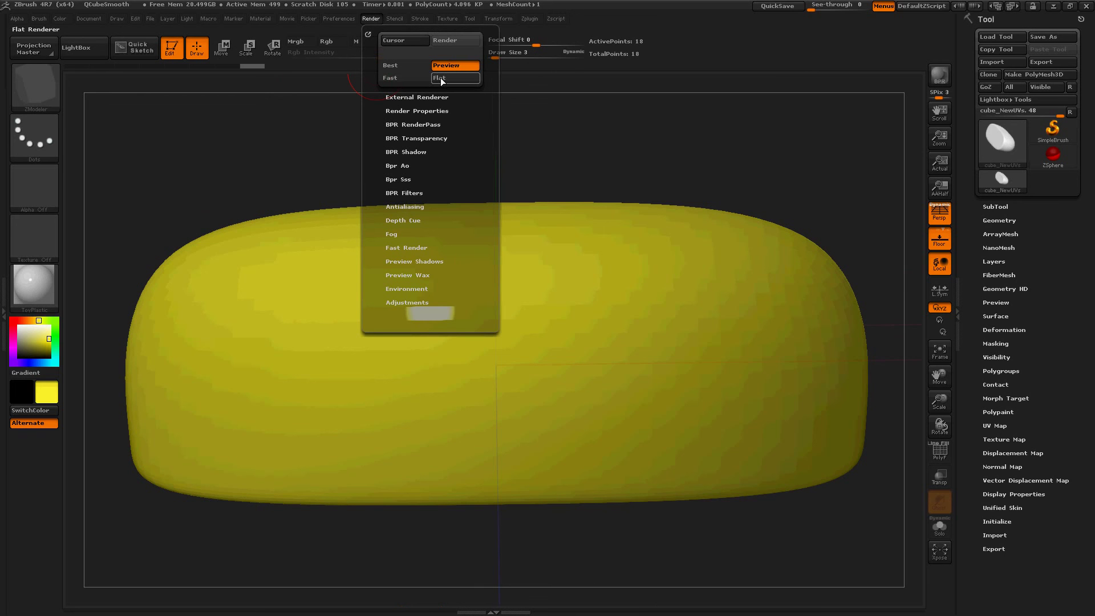
click(395, 192)
drag(372, 95, 372, 245)
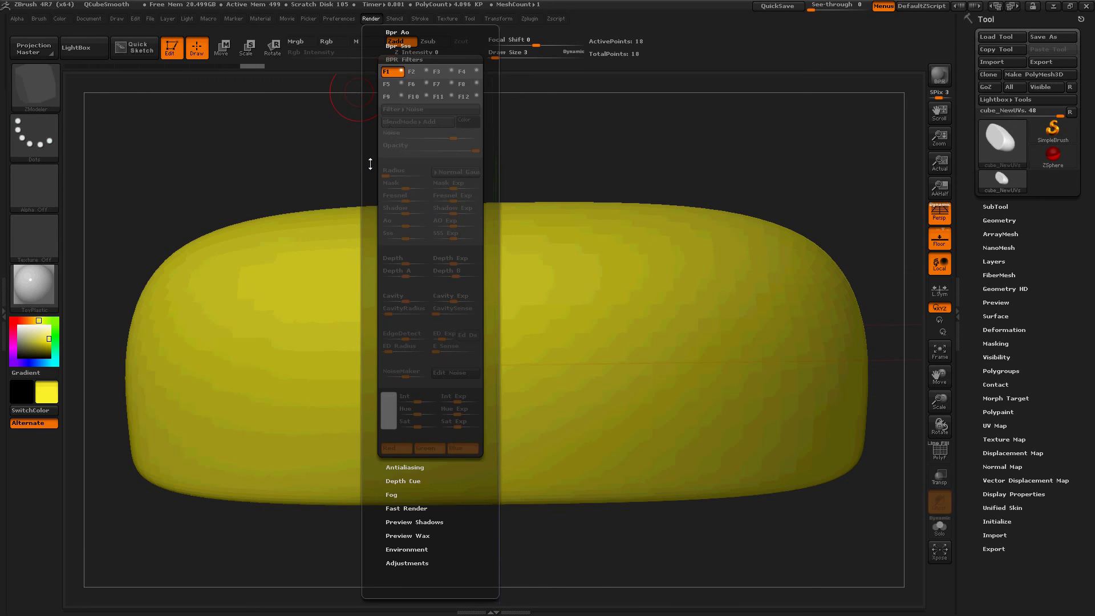
click(400, 71)
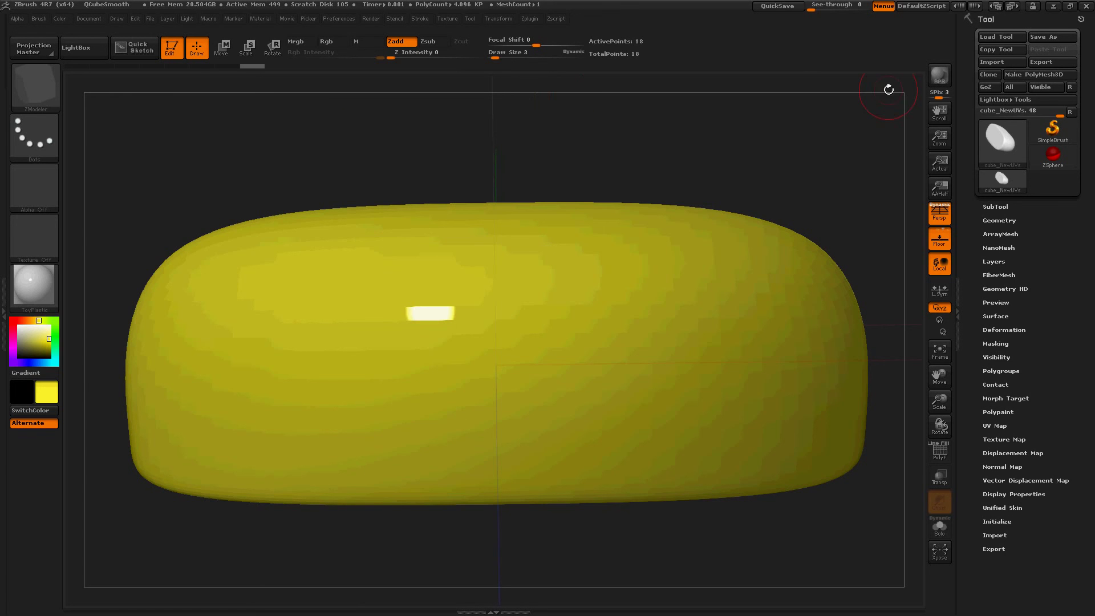
click(939, 78)
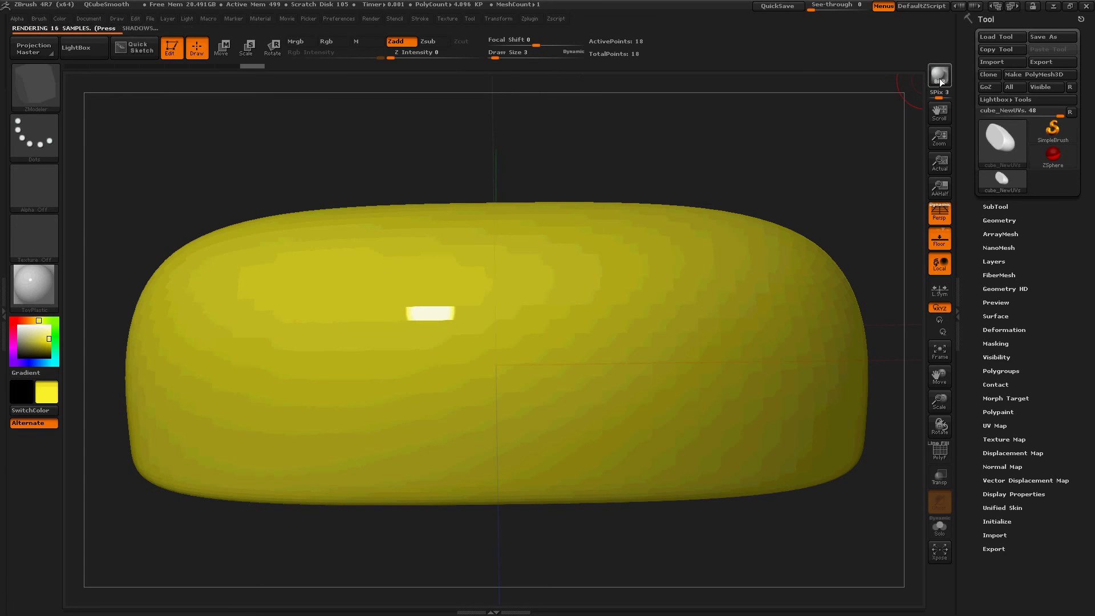